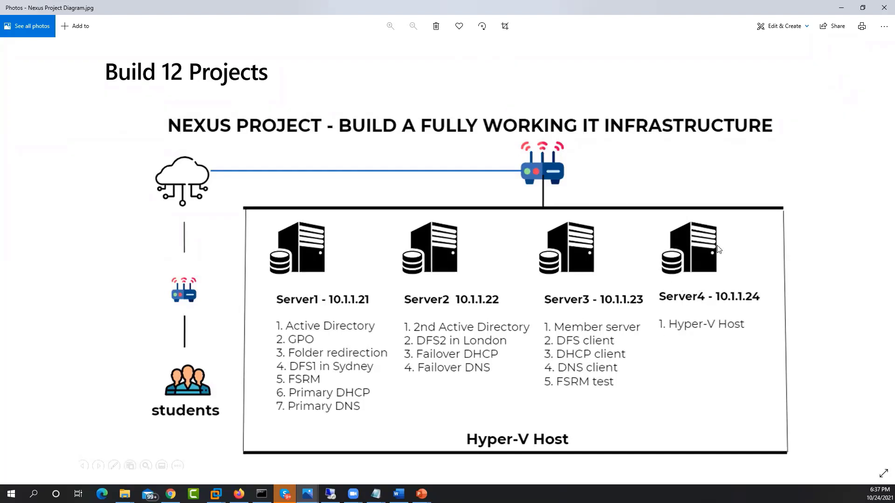
# Switch from the project diagram to Hyper-V Manager and open a connection to the nexus-server4 virtual machine.
pyautogui.click(842, 7)
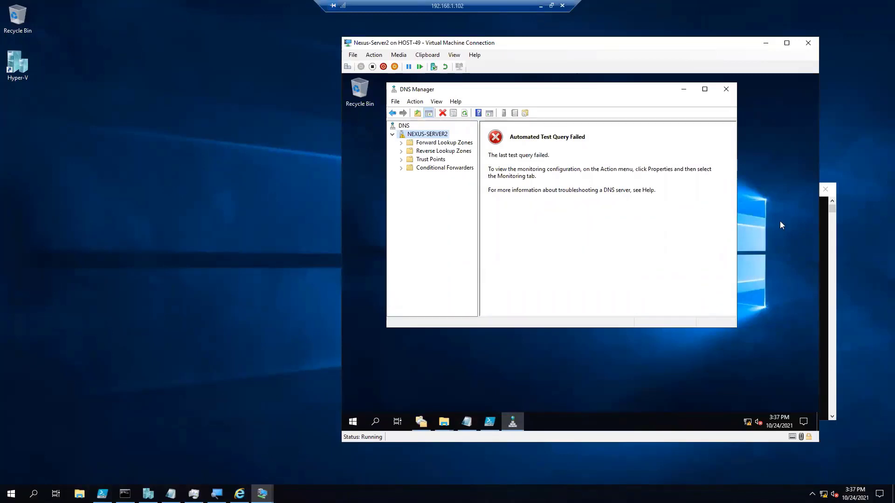
pyautogui.click(149, 494)
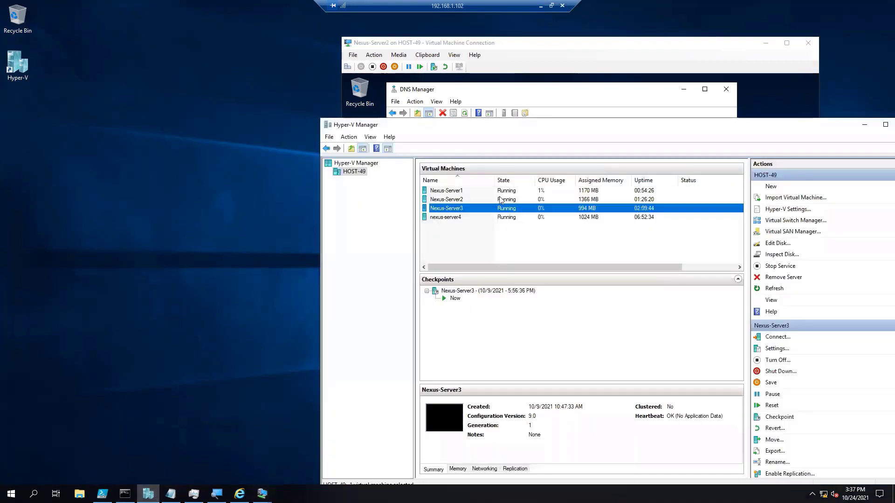
pyautogui.click(459, 217)
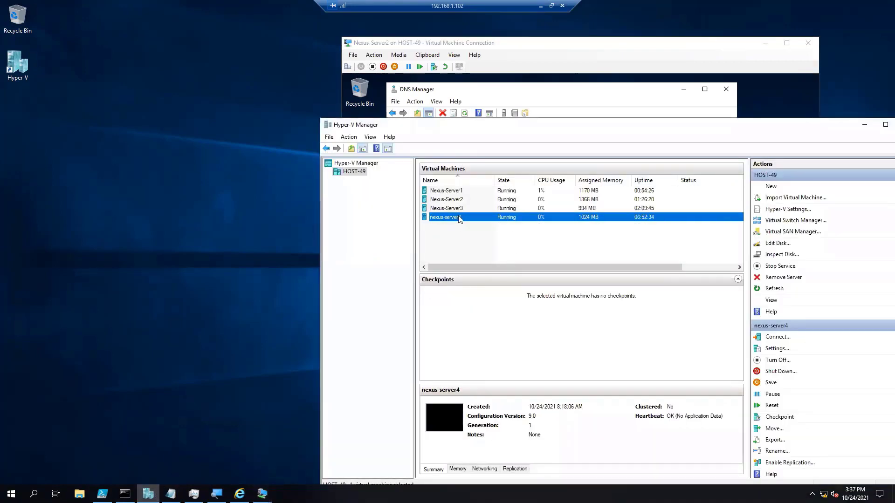
pyautogui.doubleClick(459, 218)
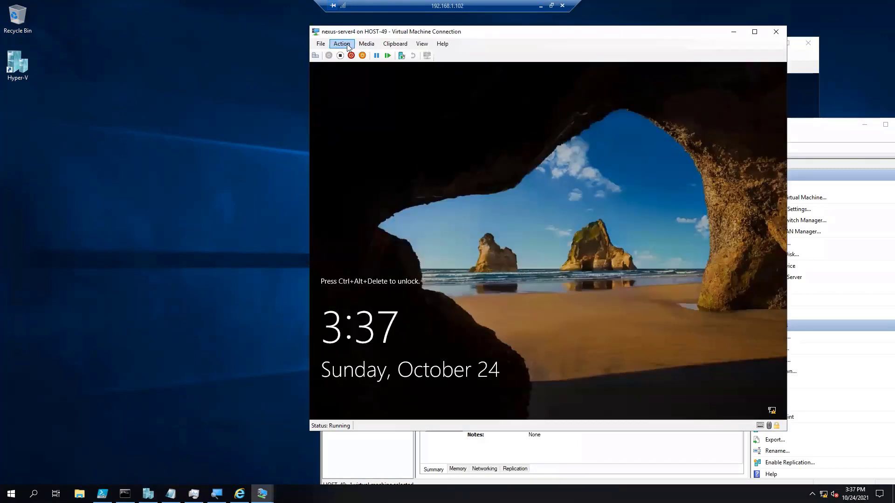
# Unlock nexus-server4 and sign in as Administrator with the account password.
pyautogui.click(342, 44)
pyautogui.click(355, 56)
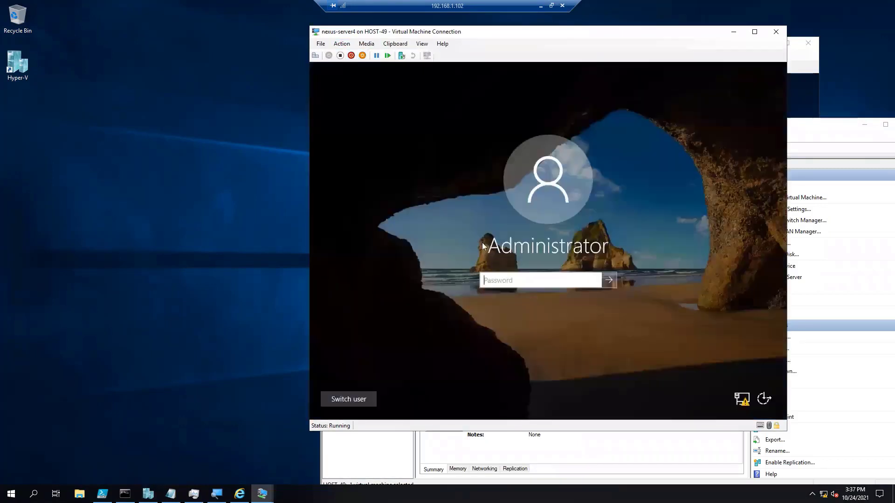
pyautogui.write('Pa$$w0rd')
pyautogui.press('Return')
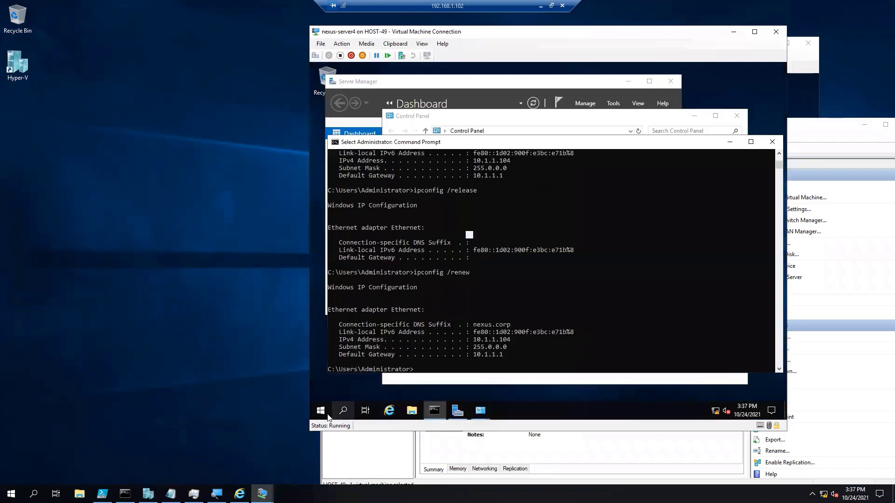
# Try to add the Hyper-V role with its required features to Nexus-Server4 through Server Manager's Add Roles and Features Wizard.
pyautogui.click(462, 95)
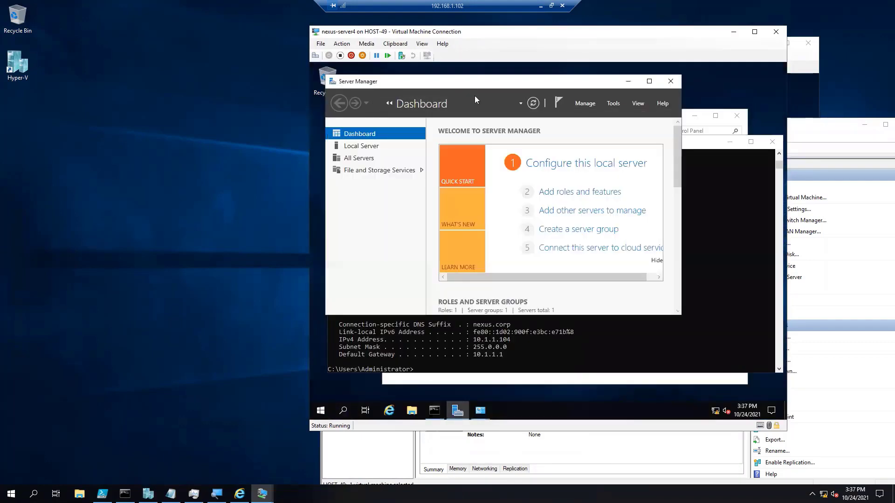
pyautogui.click(563, 196)
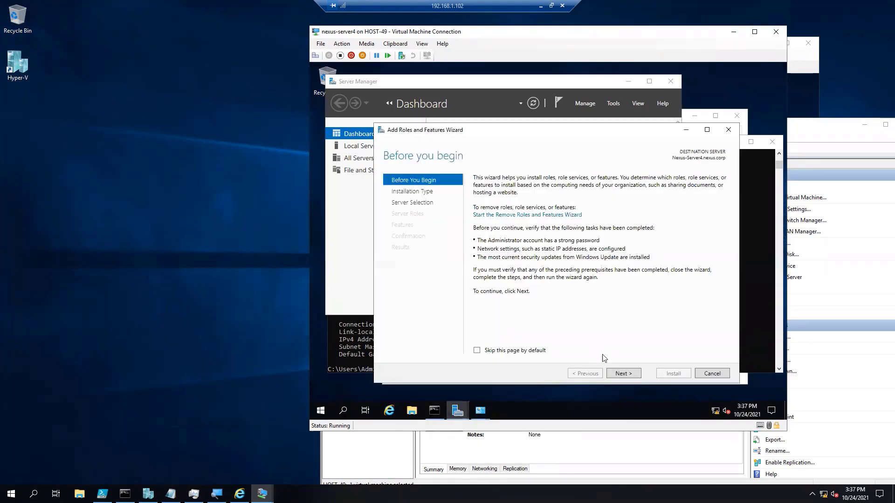
pyautogui.click(623, 374)
pyautogui.click(623, 374)
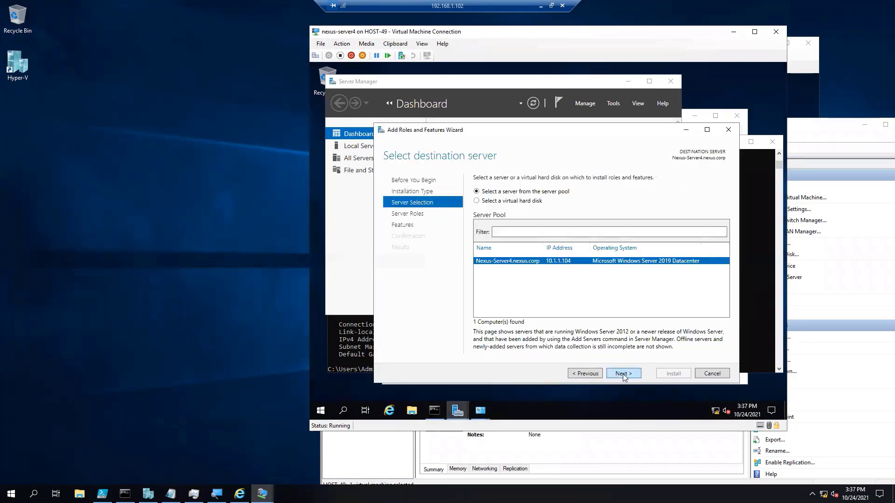
pyautogui.click(624, 375)
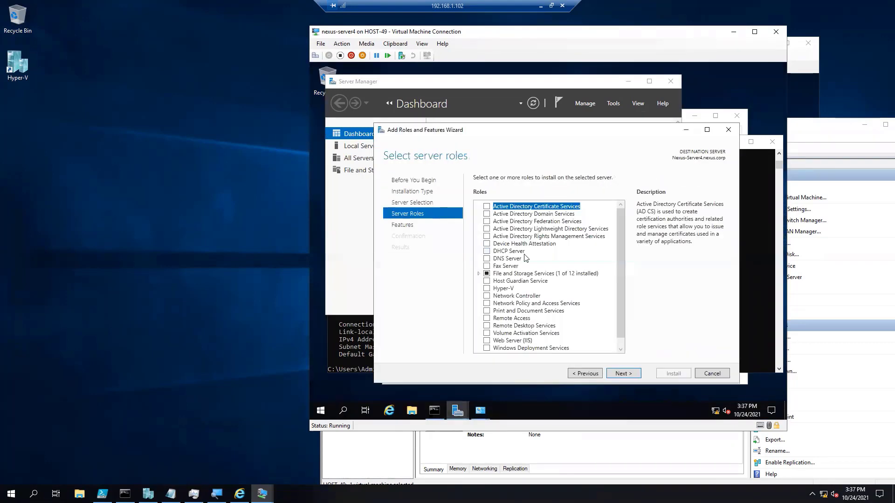
pyautogui.click(488, 289)
pyautogui.click(581, 331)
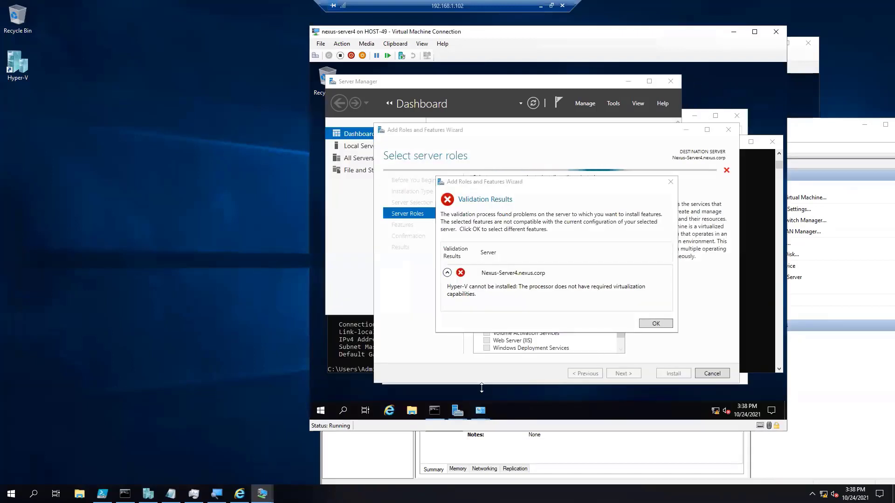
# Open Windows PowerShell ISE on nexus-server4, cancel the role wizard, and close Command Prompt, Server Manager and the Control Panel window.
pyautogui.click(321, 410)
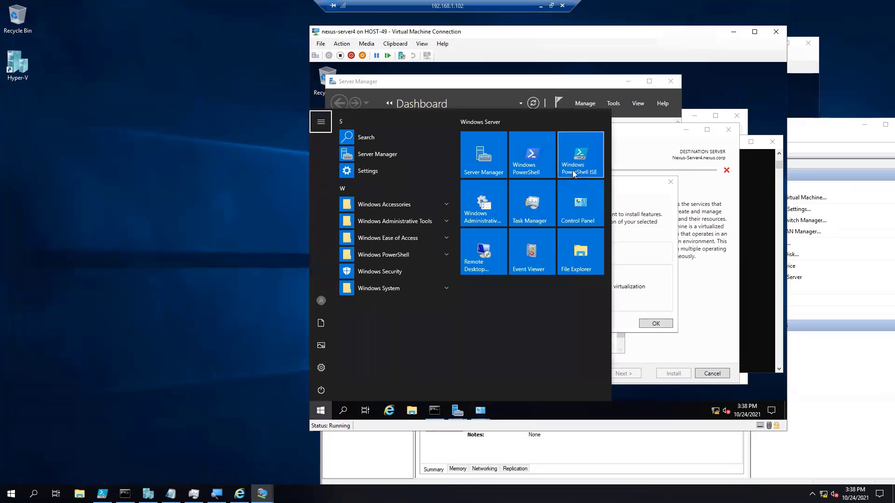
pyautogui.click(573, 174)
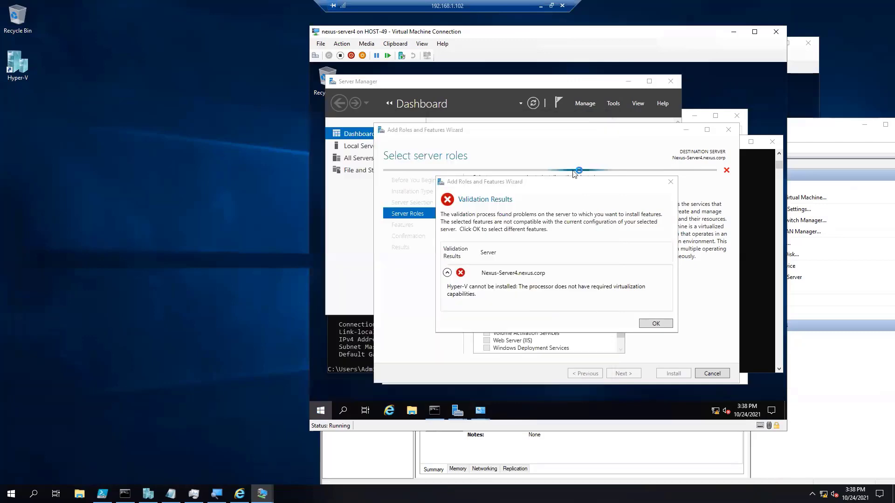
pyautogui.click(656, 323)
pyautogui.click(712, 373)
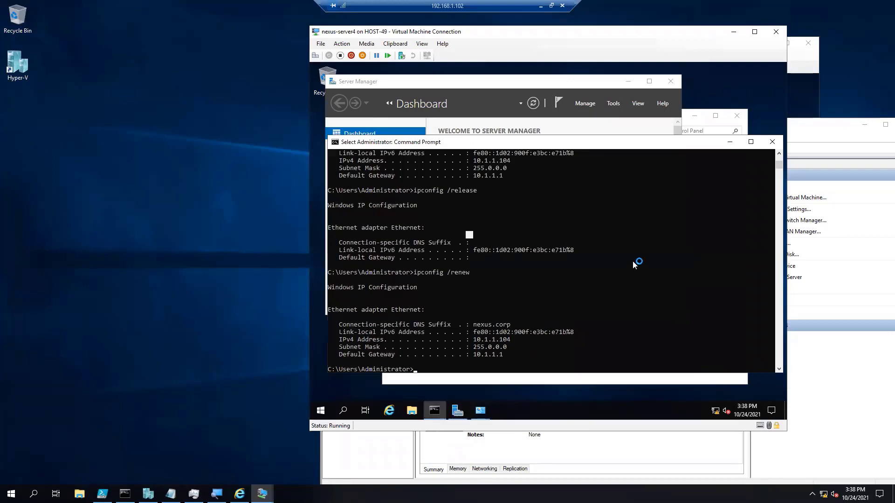
pyautogui.click(772, 142)
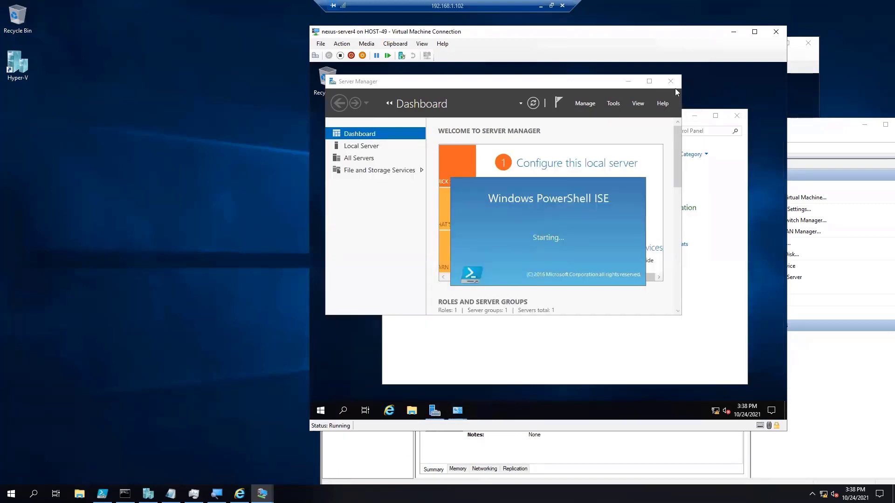
pyautogui.click(672, 83)
pyautogui.click(737, 116)
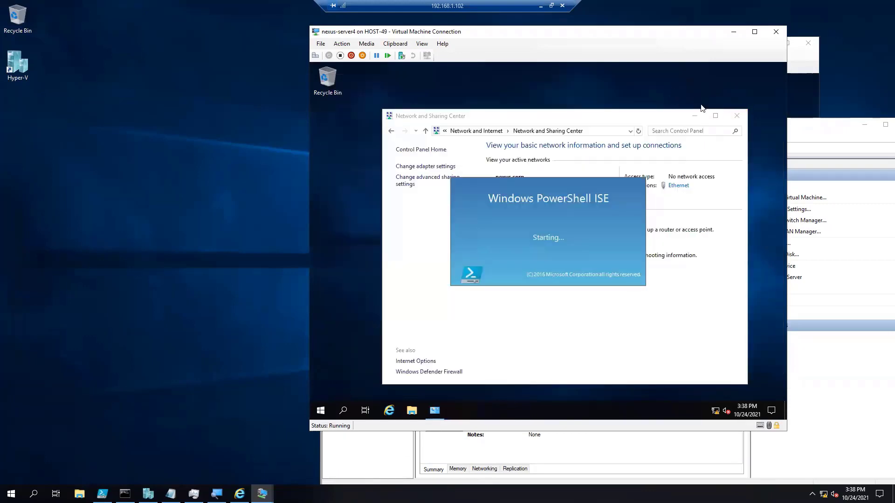
pyautogui.click(737, 115)
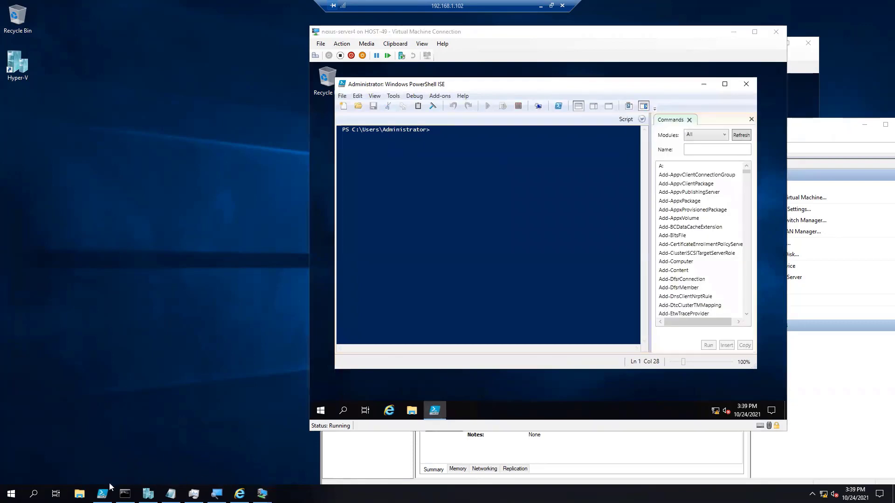
# In the Hyper-V host's PowerShell ISE console, enter the command Set-VMProcessor -VMName nexus-server4.
pyautogui.click(102, 493)
pyautogui.click(188, 322)
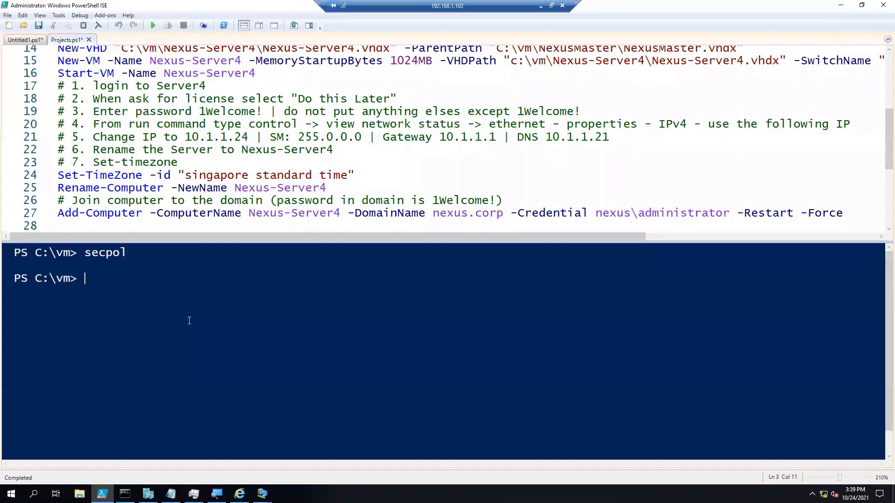
pyautogui.write('set-')
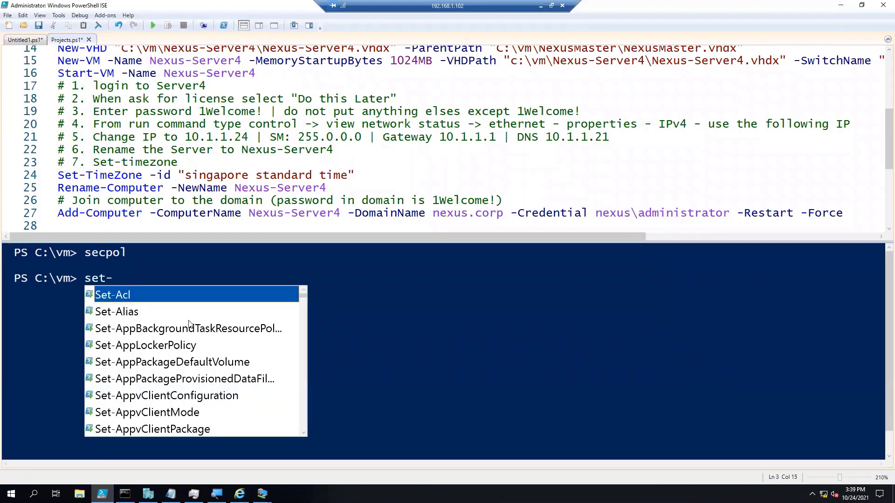
pyautogui.write('vmproces')
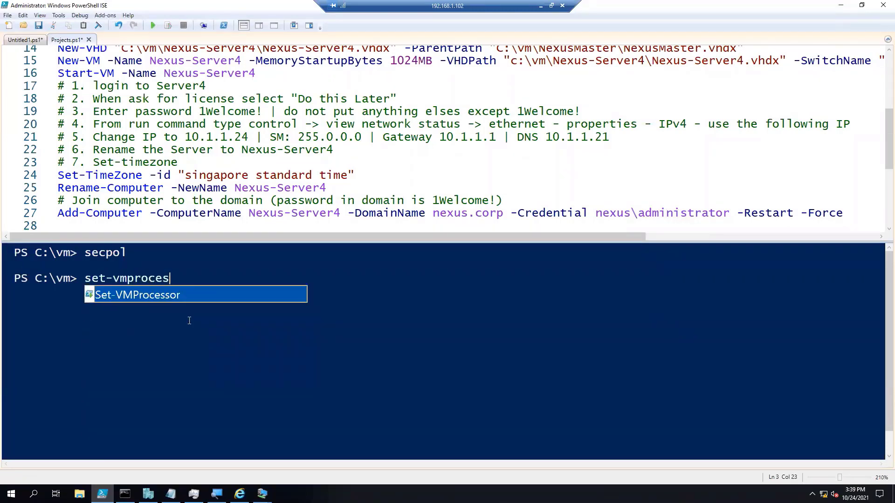
pyautogui.press('Tab')
pyautogui.write('-vm')
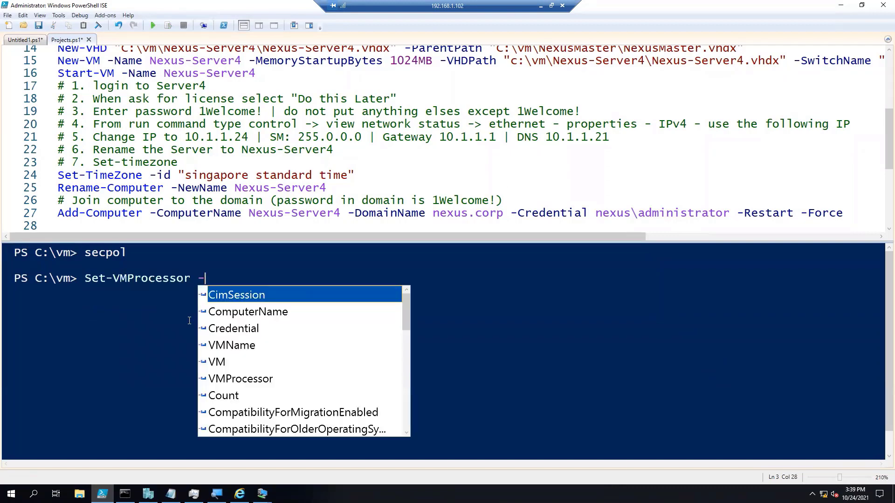
pyautogui.press('Tab')
pyautogui.write('n')
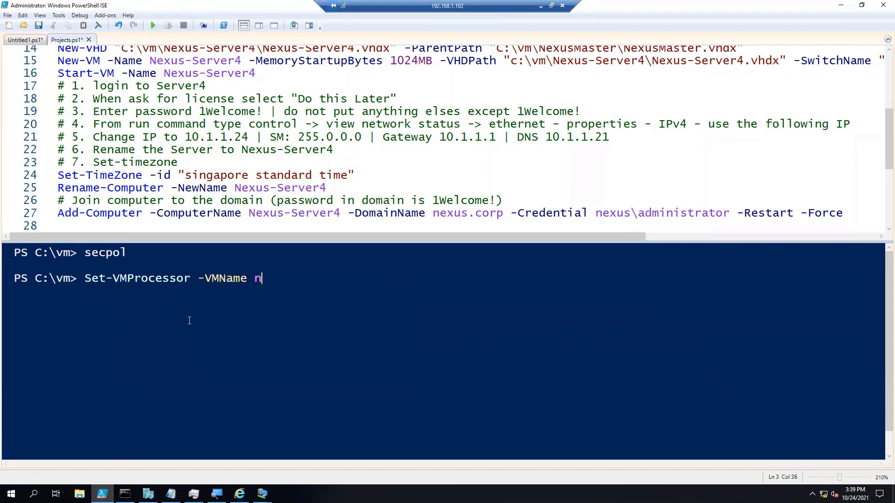
pyautogui.write('exus-server3')
pyautogui.press('BackSpace')
pyautogui.write('4 -er')
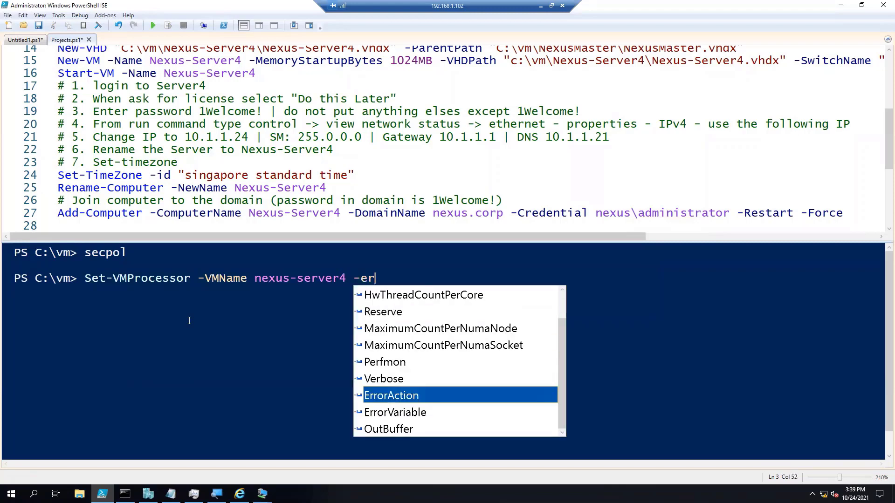
# Complete the processor command with -ExposeVirtualizationExtensions $true and run it.
pyautogui.press('BackSpace')
pyautogui.write('x')
pyautogui.press('Tab')
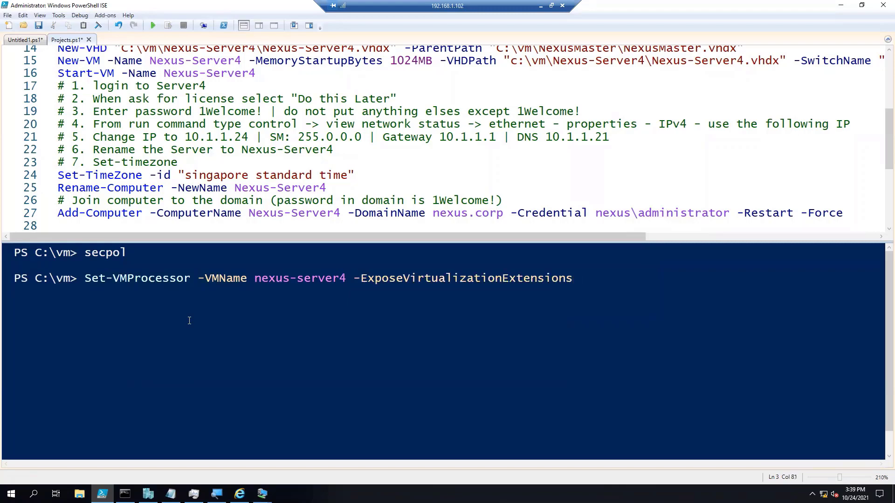
pyautogui.write('$true')
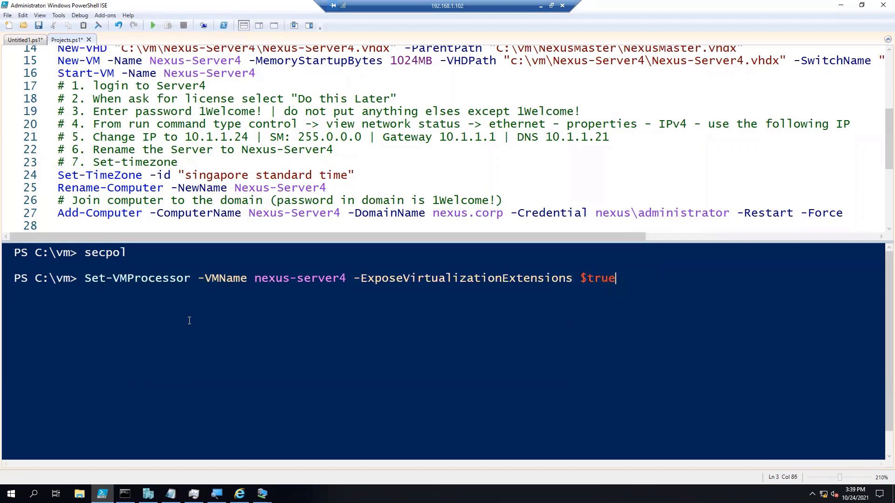
pyautogui.press('Return')
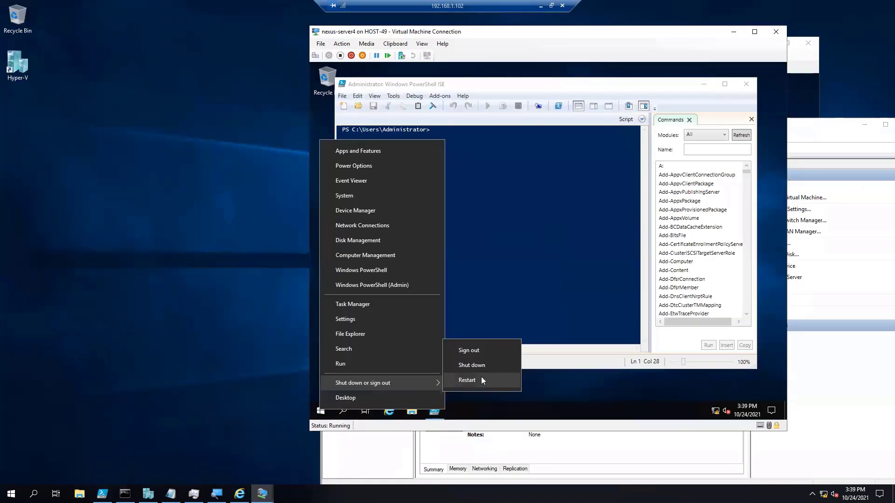
# Shut down nexus-server4 with the reason Other (Unplanned).
pyautogui.click(481, 376)
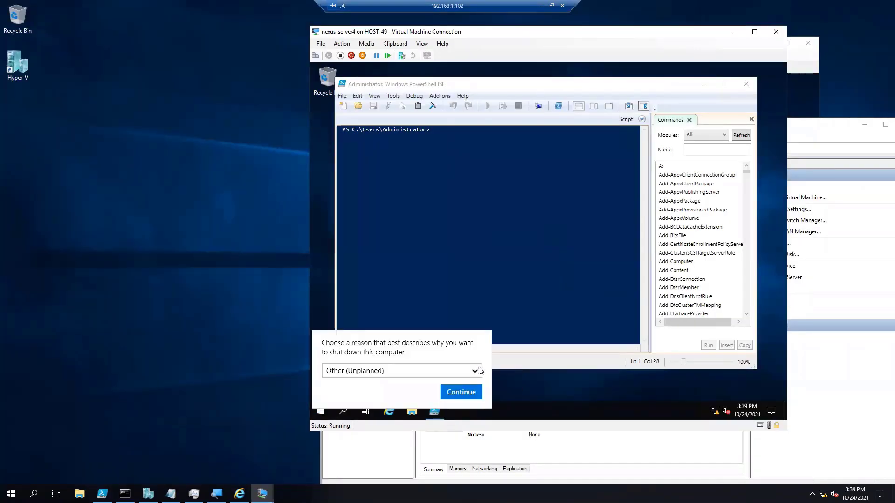
pyautogui.click(463, 393)
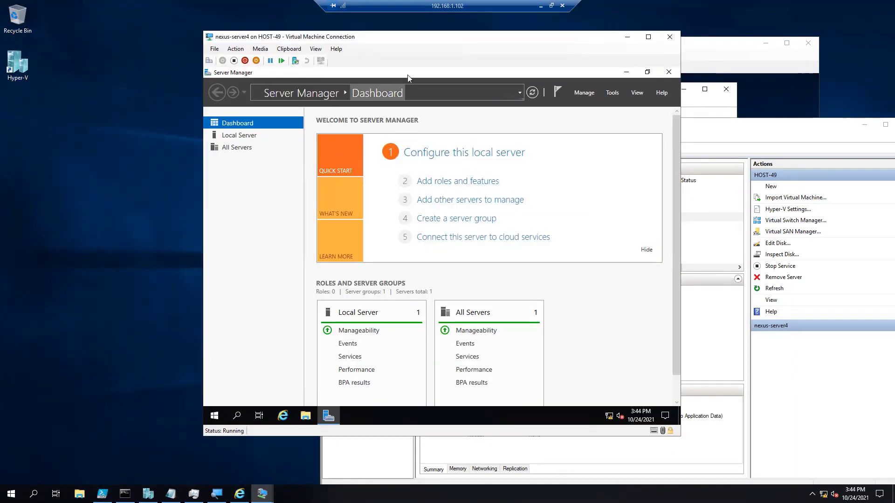
# In Server Manager on Nexus-Server4, select the Hyper-V role with its management tools for installation and continue to the feature selection.
pyautogui.click(425, 183)
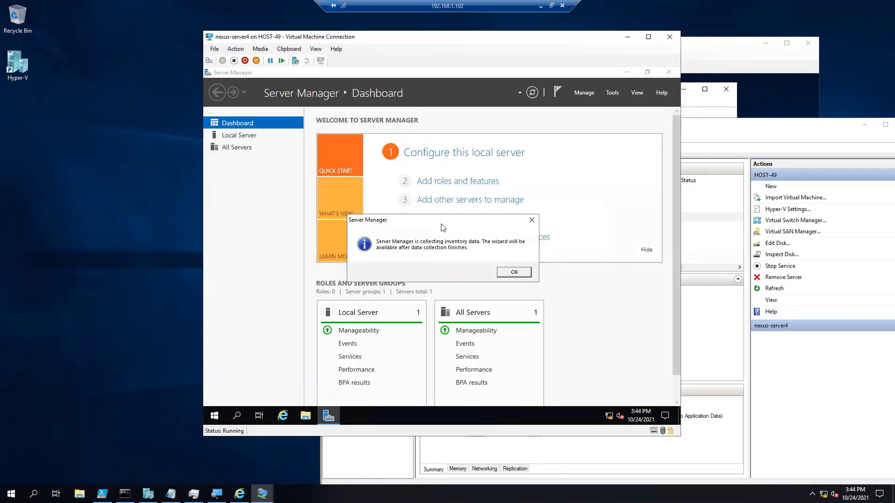
pyautogui.click(509, 274)
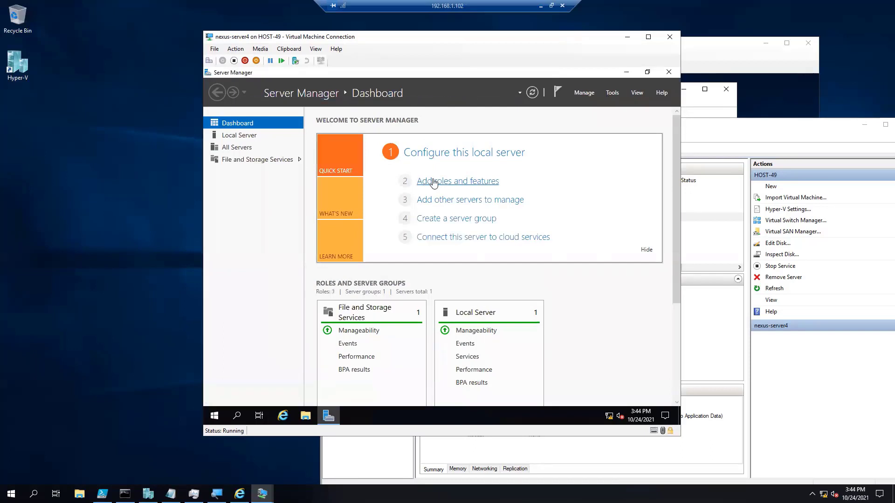
pyautogui.click(434, 183)
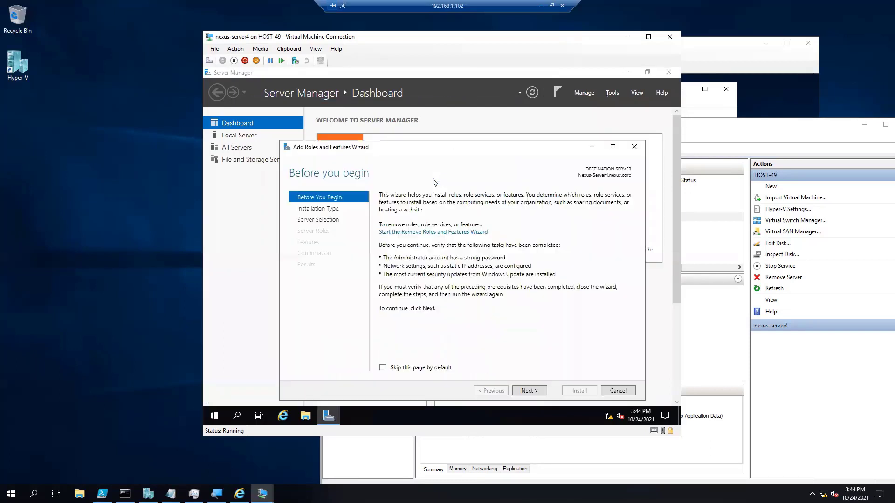
pyautogui.click(522, 391)
pyautogui.press('Return')
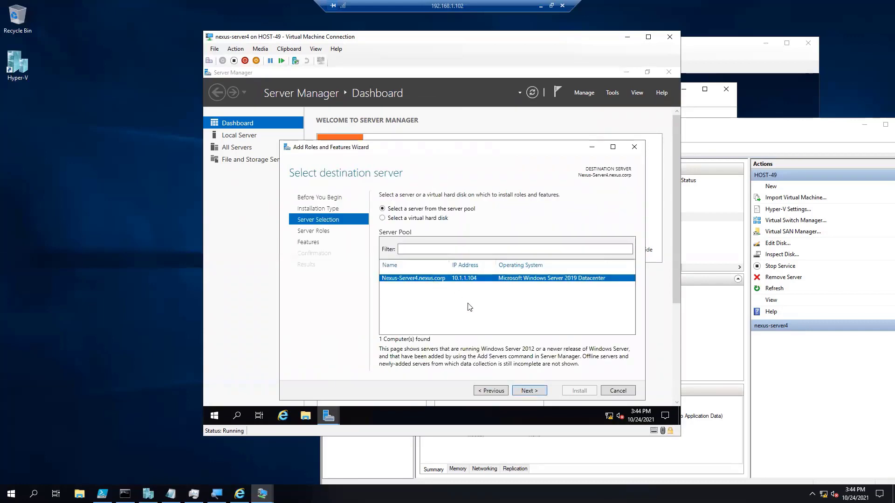
pyautogui.click(523, 391)
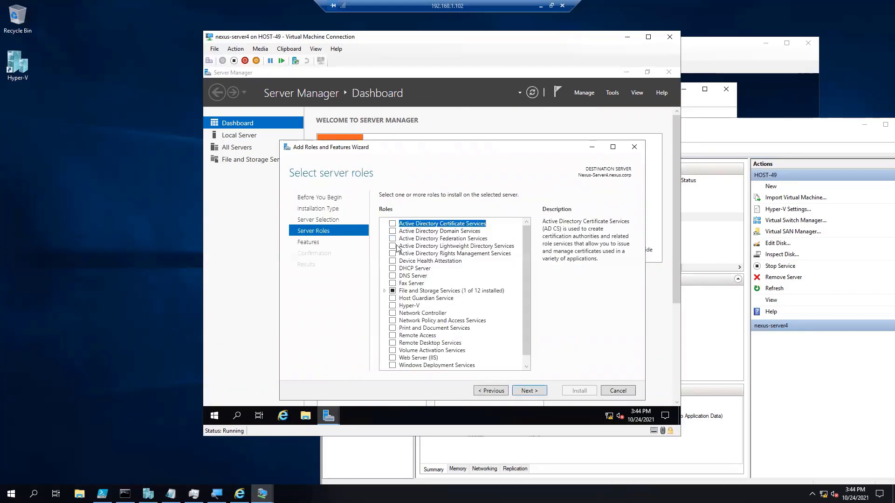
pyautogui.click(393, 307)
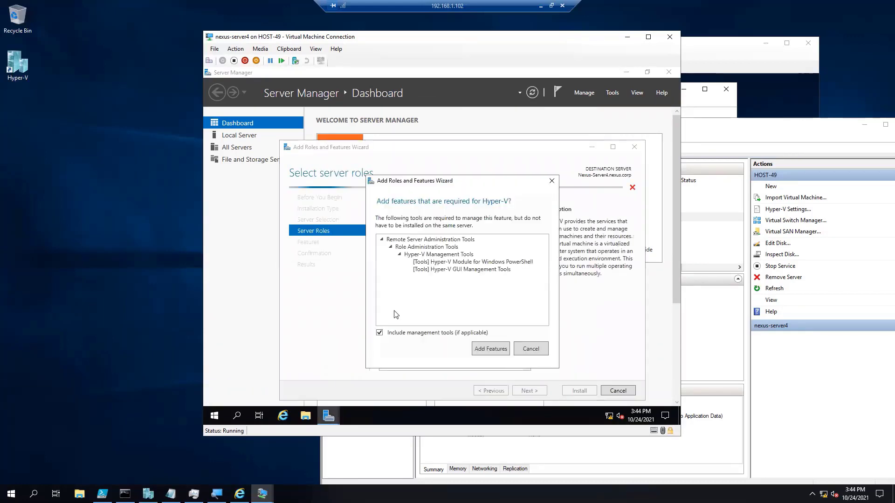
pyautogui.click(488, 350)
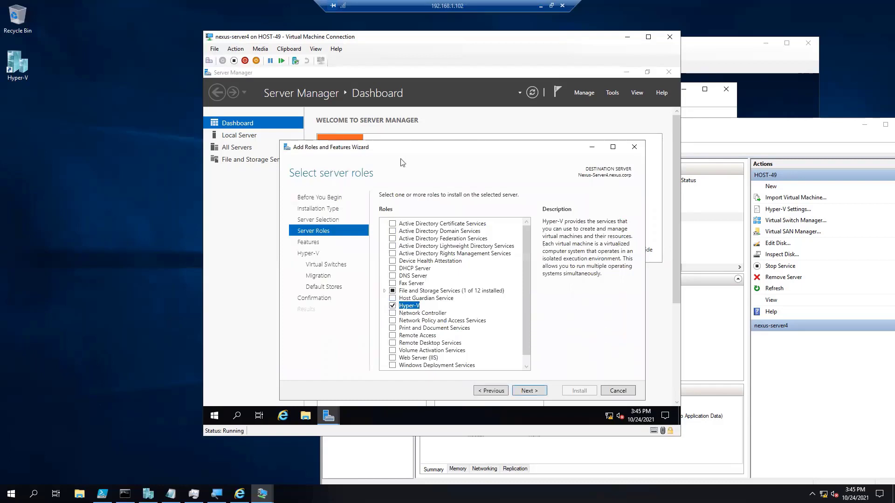
pyautogui.click(531, 392)
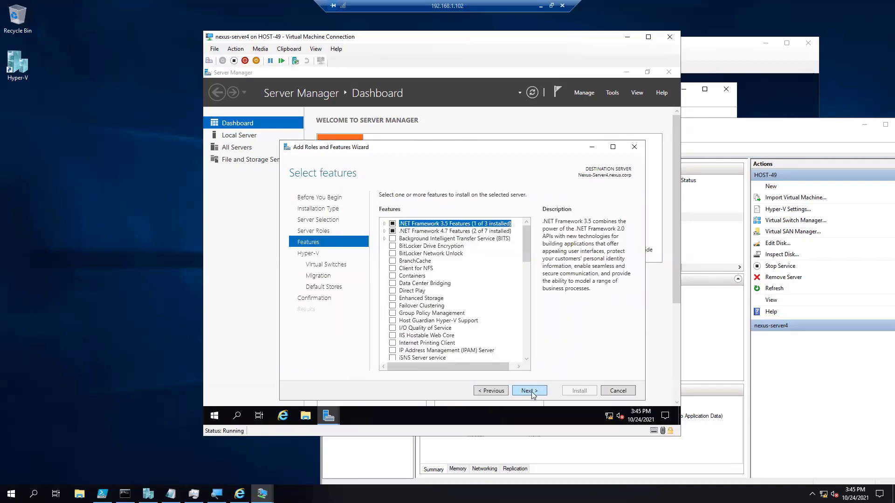
# Keep the default features, choose the Ethernet adapter for a virtual switch and allow the server to send and receive live migrations.
pyautogui.click(531, 392)
pyautogui.click(531, 392)
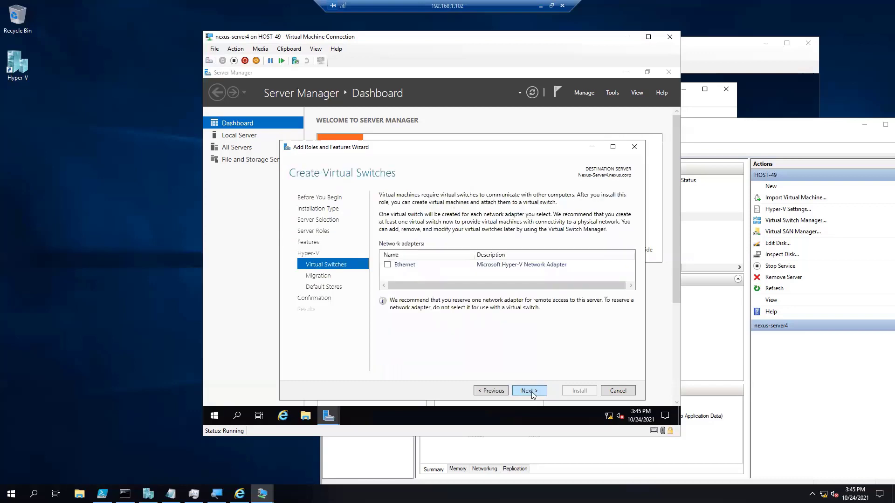
pyautogui.click(387, 266)
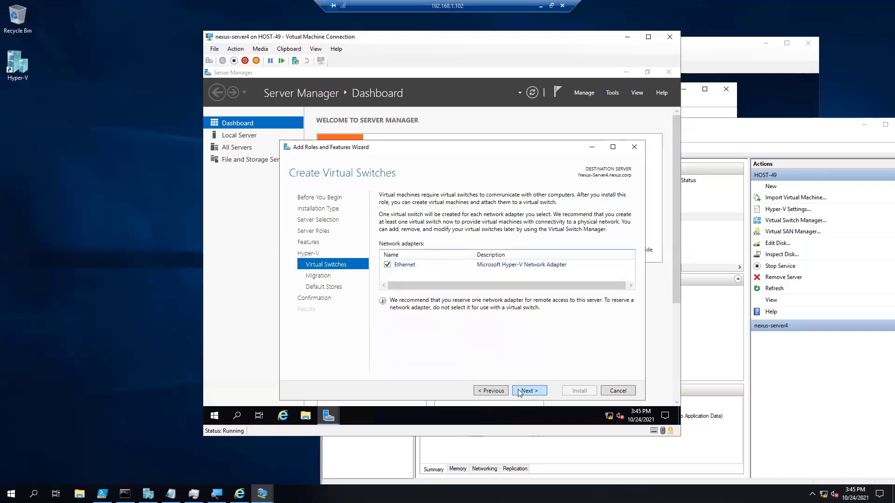
pyautogui.click(520, 393)
pyautogui.click(439, 224)
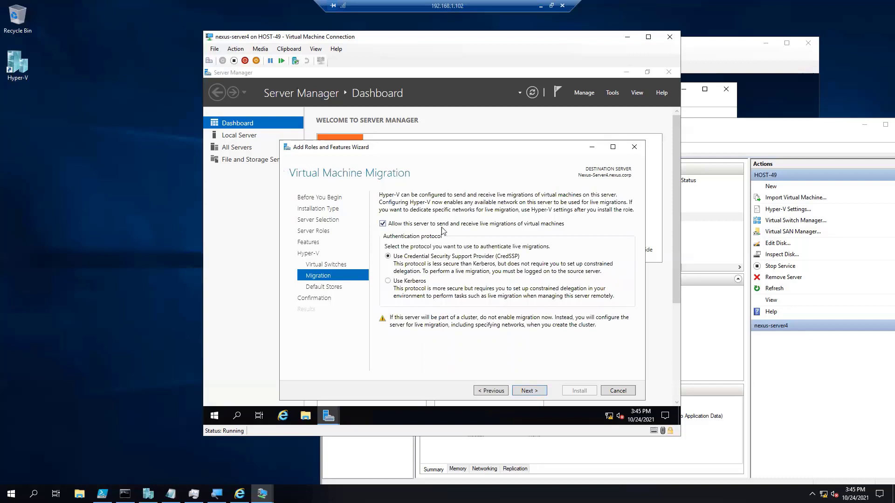
pyautogui.click(523, 392)
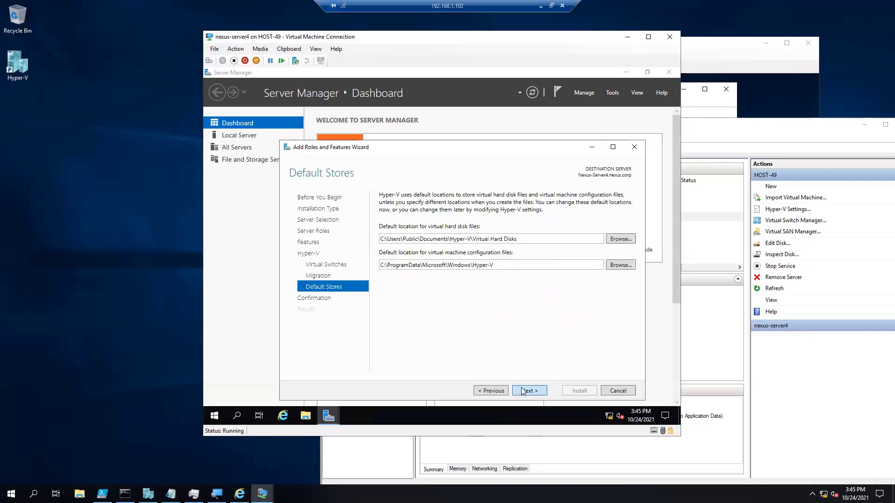
# Keep the default stores, allow automatic restart of the destination server and start the Hyper-V role installation.
pyautogui.click(523, 391)
pyautogui.click(382, 208)
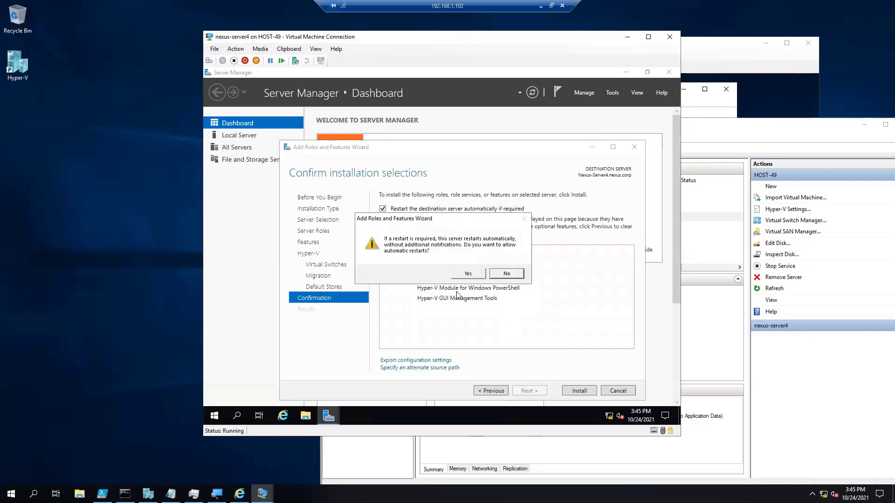
pyautogui.click(469, 274)
pyautogui.click(574, 390)
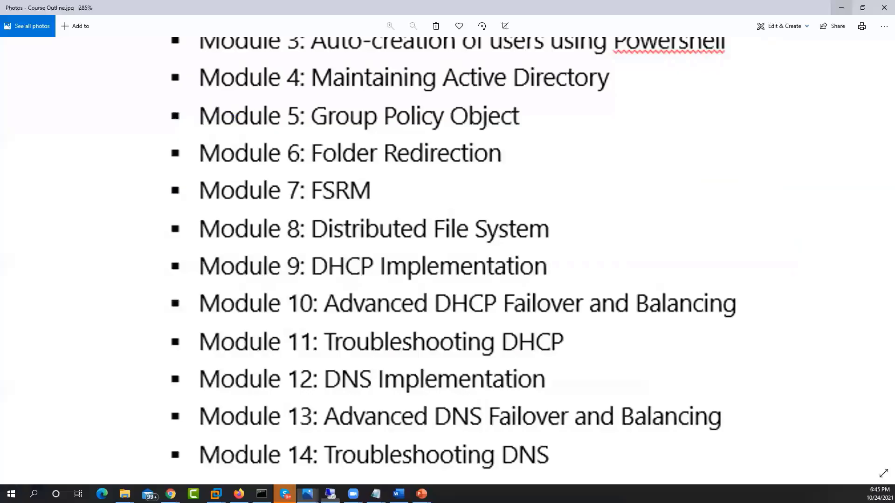
pyautogui.scroll(-1, 447, 358)
pyautogui.scroll(-1, 398, 417)
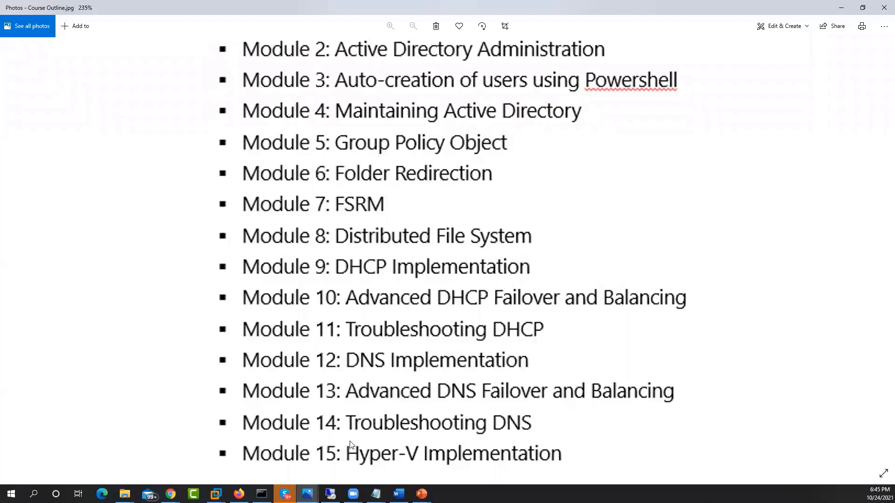
# On the local PC, open the Windows Features list from Control Panel's Programs section and look through it for Hyper-V.
pyautogui.click(34, 495)
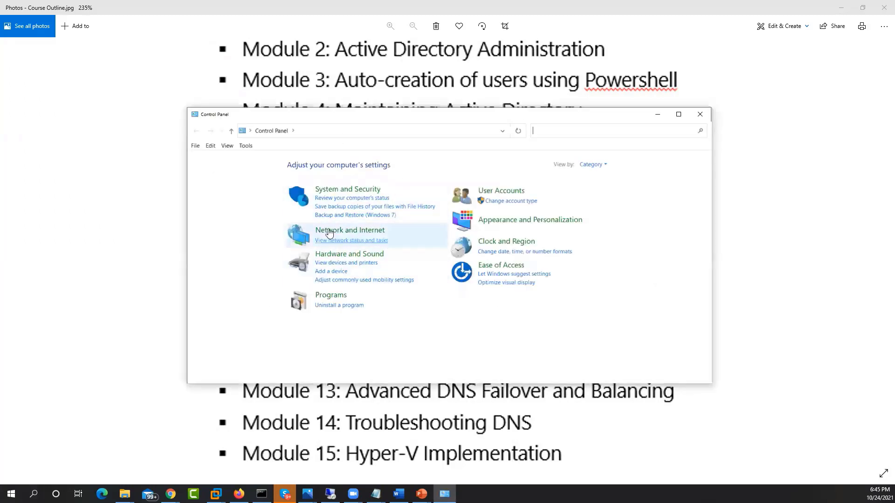
pyautogui.click(335, 297)
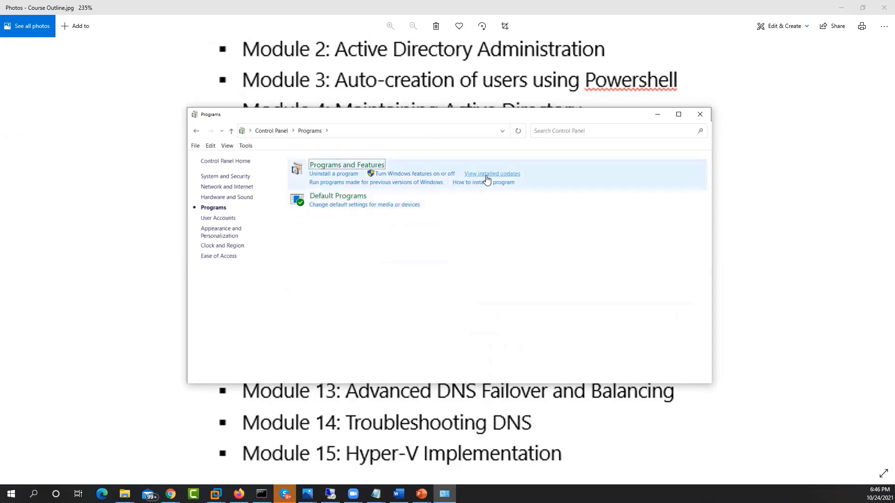
pyautogui.click(409, 175)
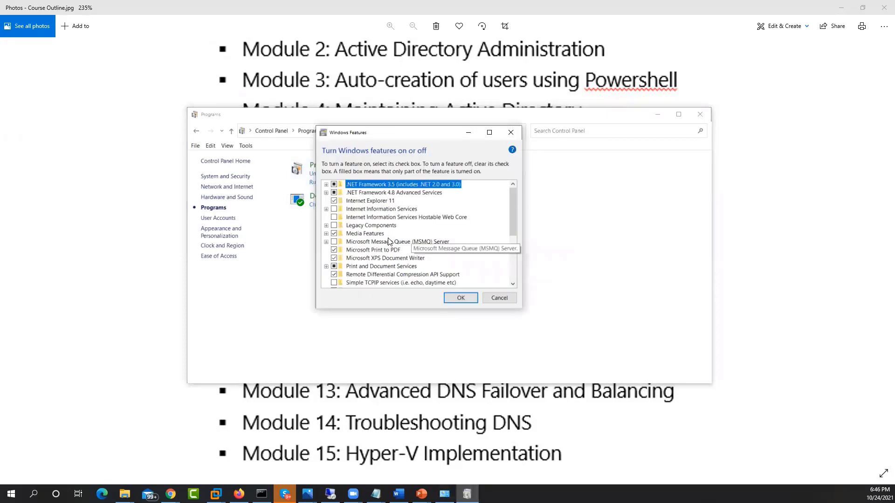
pyautogui.scroll(-1, 368, 247)
pyautogui.scroll(1, 401, 254)
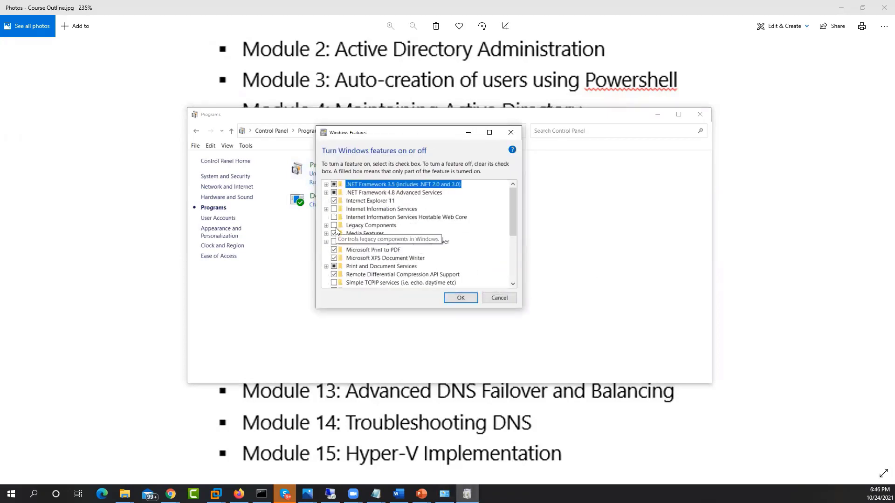
pyautogui.moveTo(513, 220)
pyautogui.mouseDown()
pyautogui.moveTo(509, 264)
pyautogui.moveTo(507, 218)
pyautogui.mouseUp()
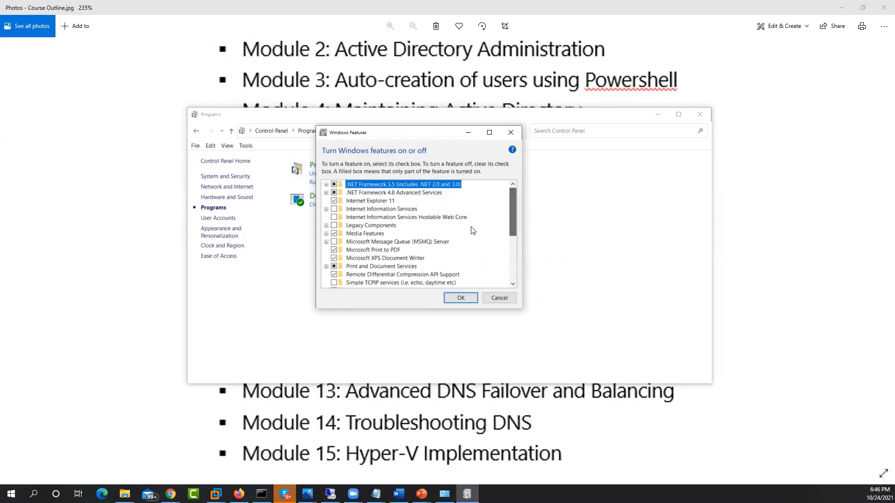
# Check the local PC's Windows edition in the system's About information and move that window beside the Windows Features list.
pyautogui.rightClick(10, 494)
pyautogui.click(37, 284)
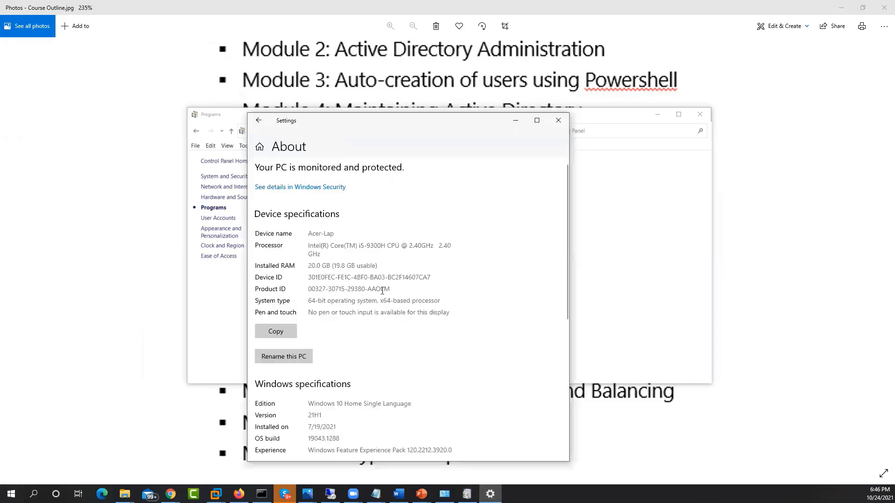
pyautogui.scroll(-5, 381, 275)
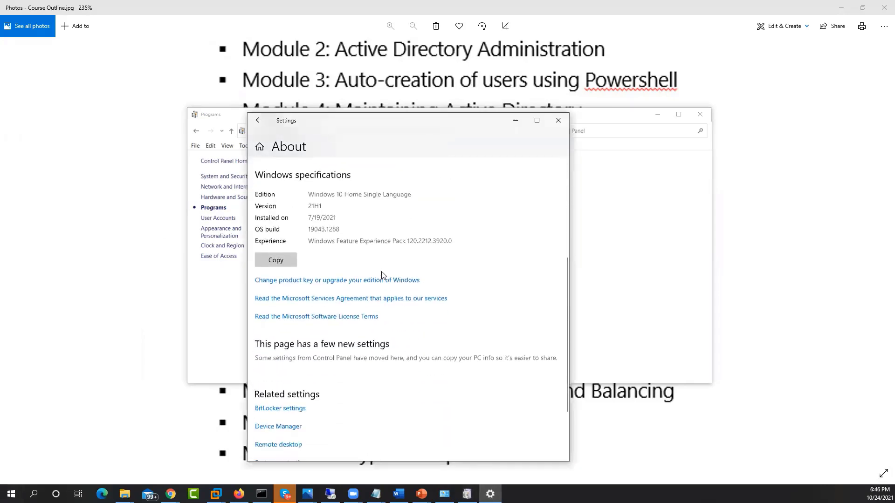
pyautogui.moveTo(327, 195); pyautogui.dragTo(391, 197)
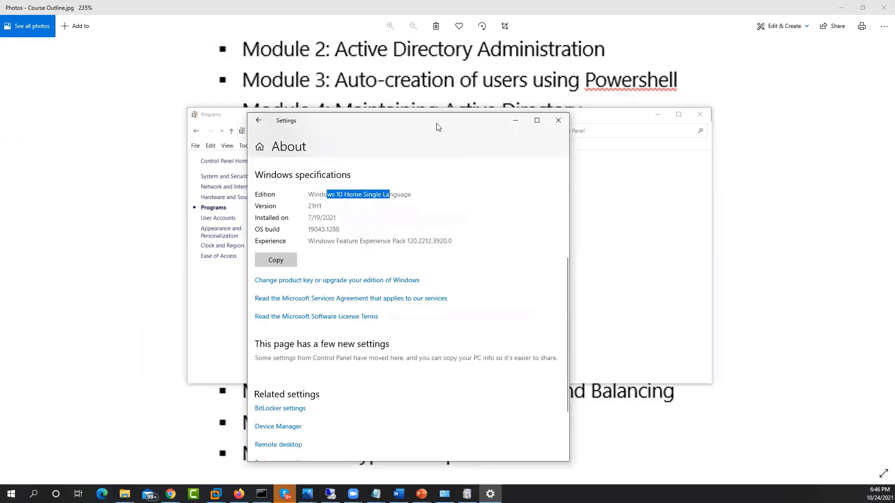
pyautogui.moveTo(437, 126); pyautogui.dragTo(773, 114)
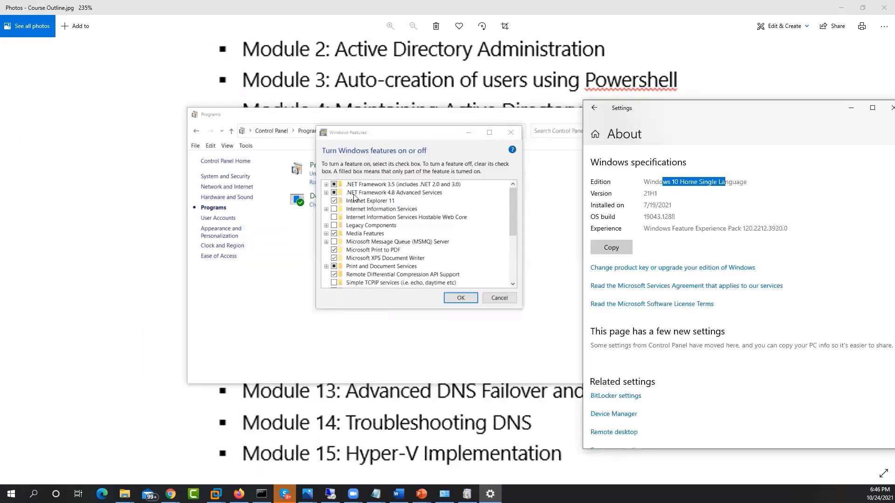
# Try selecting Internet Information Services, discard the feature change and close the Settings and Control Panel windows.
pyautogui.click(334, 210)
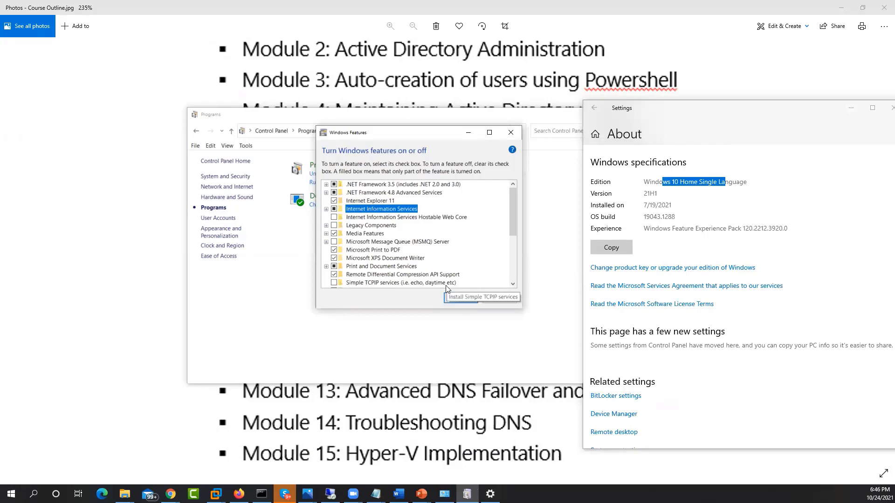
pyautogui.click(497, 295)
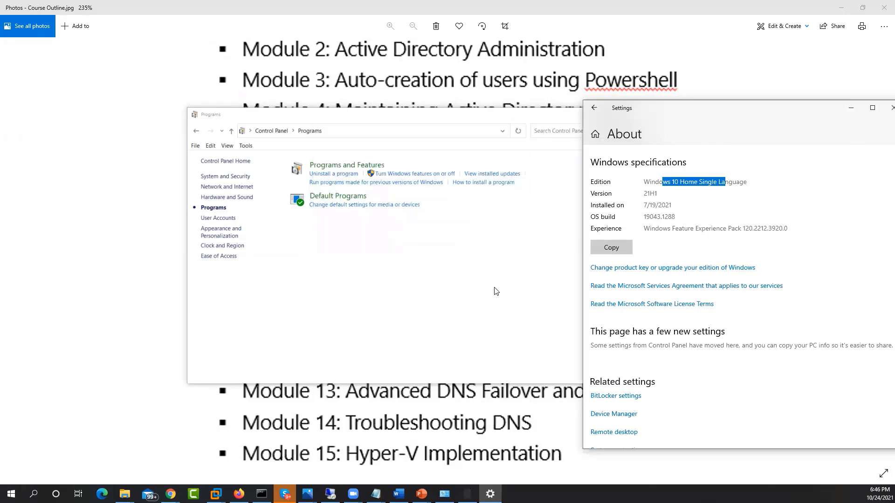
pyautogui.moveTo(661, 124); pyautogui.dragTo(299, 150)
pyautogui.click(530, 135)
pyautogui.click(701, 114)
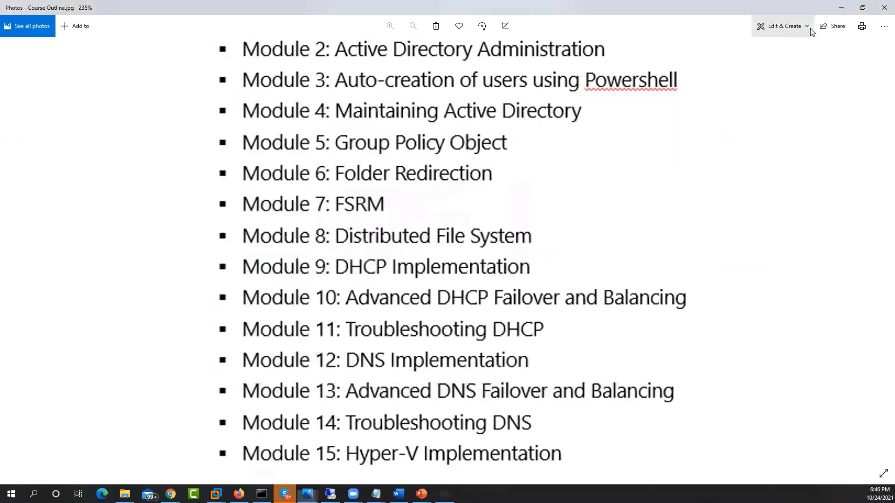
# Return to the remote HOST-49 session, examine Nexus-Switch1's properties in Virtual Switch Manager and leave without changes.
pyautogui.click(839, 11)
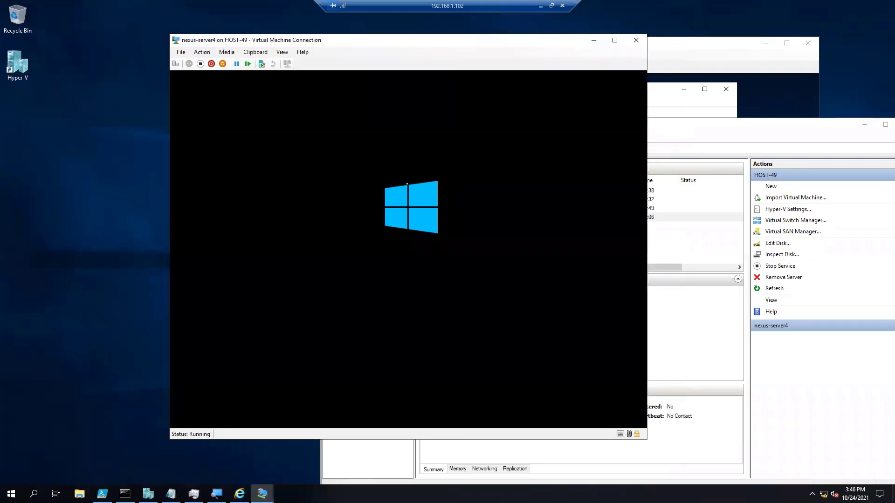
pyautogui.moveTo(493, 37); pyautogui.dragTo(405, 36)
pyautogui.click(679, 132)
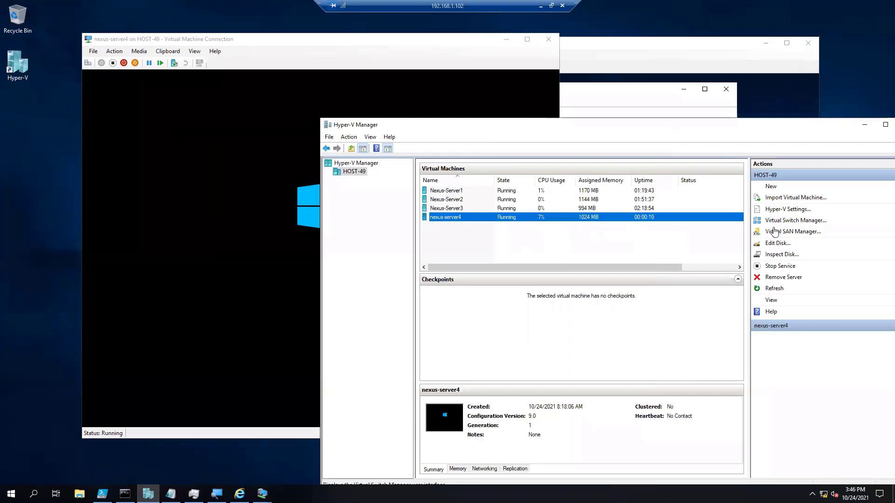
pyautogui.click(793, 221)
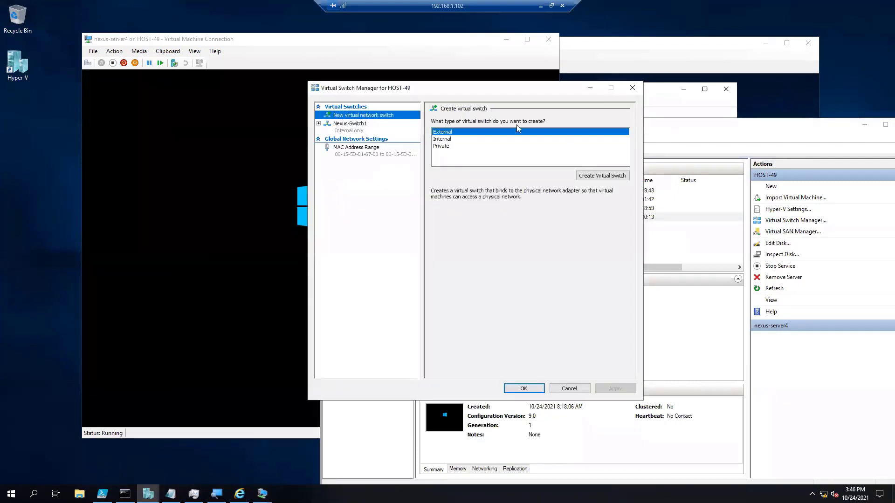
pyautogui.click(358, 131)
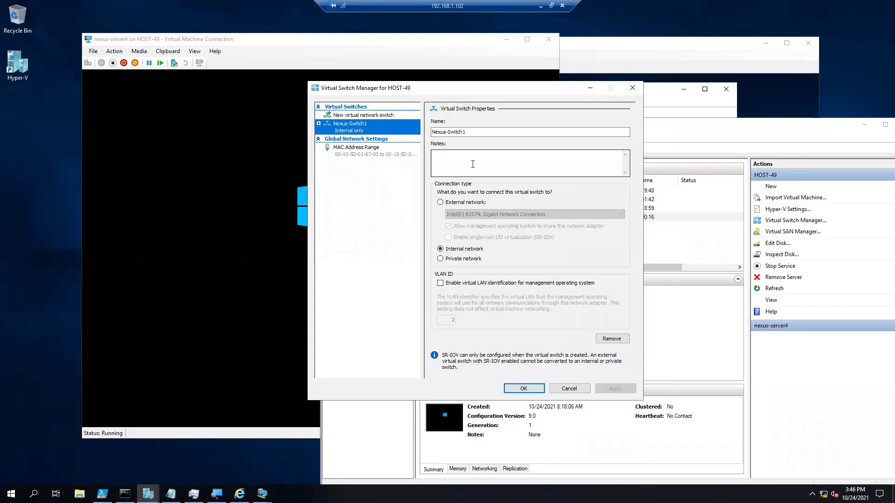
pyautogui.click(466, 132)
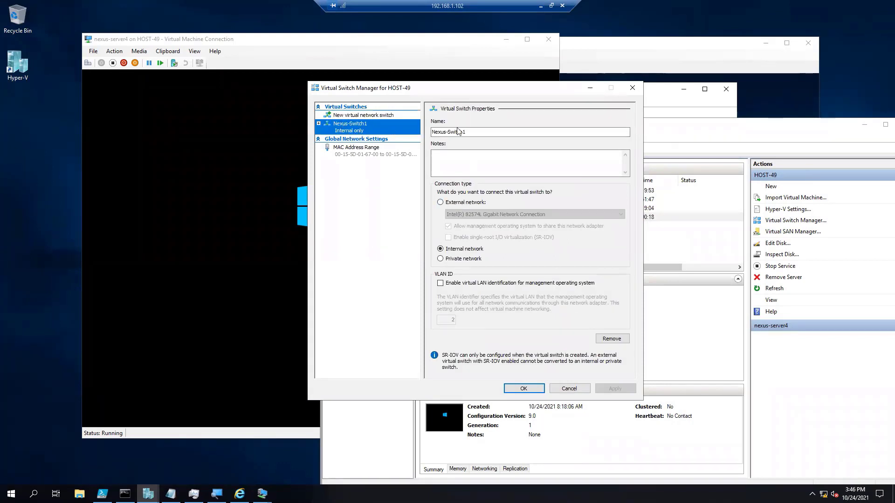
pyautogui.click(566, 387)
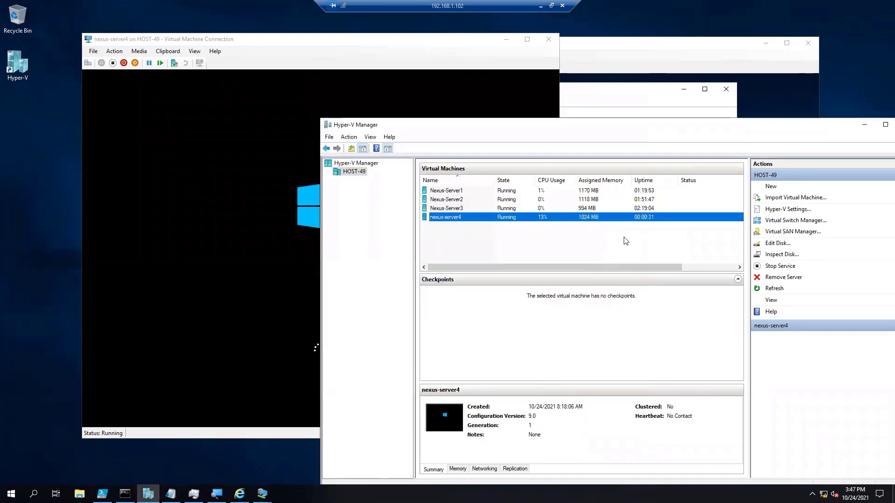
# Show Nexus-Server2's Network Adapter settings beside the nexus-server4 console and minimize Hyper-V Manager.
pyautogui.rightClick(456, 201)
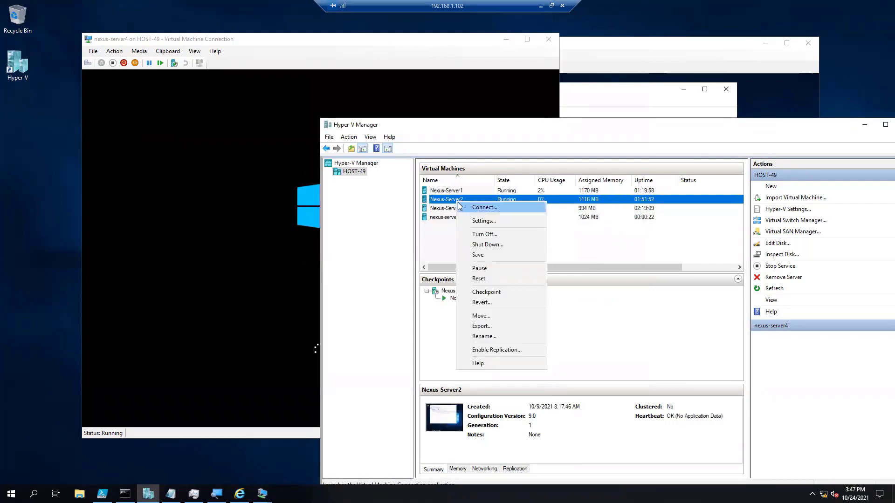
pyautogui.click(463, 220)
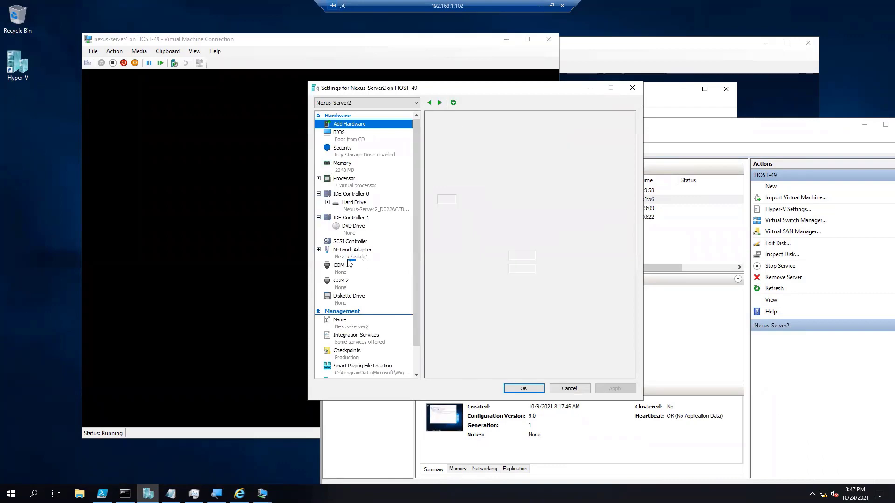
pyautogui.click(361, 260)
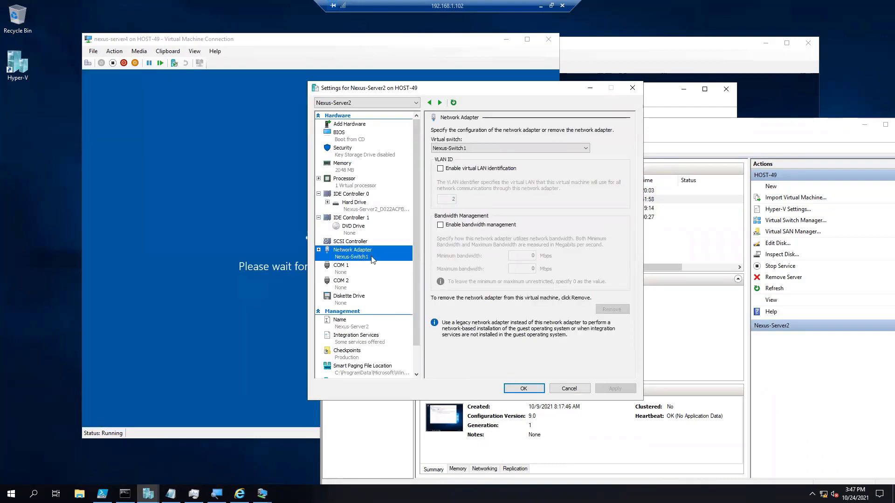
pyautogui.moveTo(406, 87); pyautogui.dragTo(568, 88)
pyautogui.moveTo(442, 125); pyautogui.dragTo(556, 239)
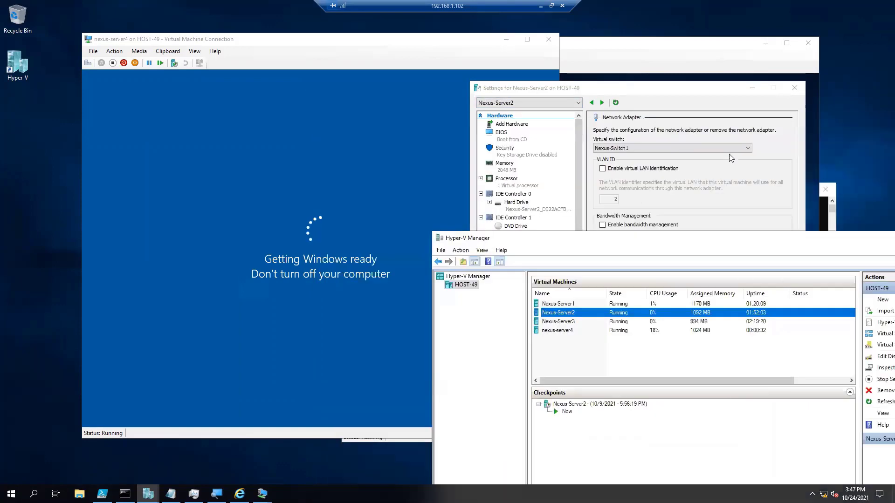
pyautogui.moveTo(810, 237); pyautogui.dragTo(670, 294)
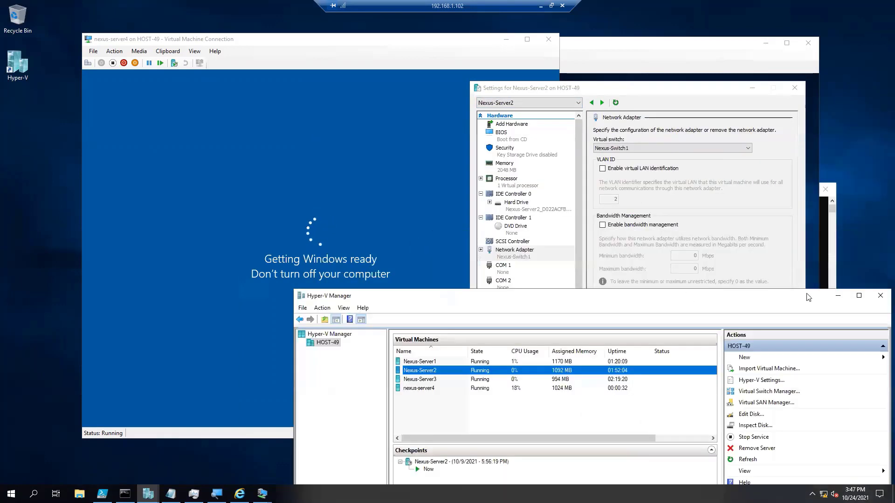
pyautogui.click(838, 295)
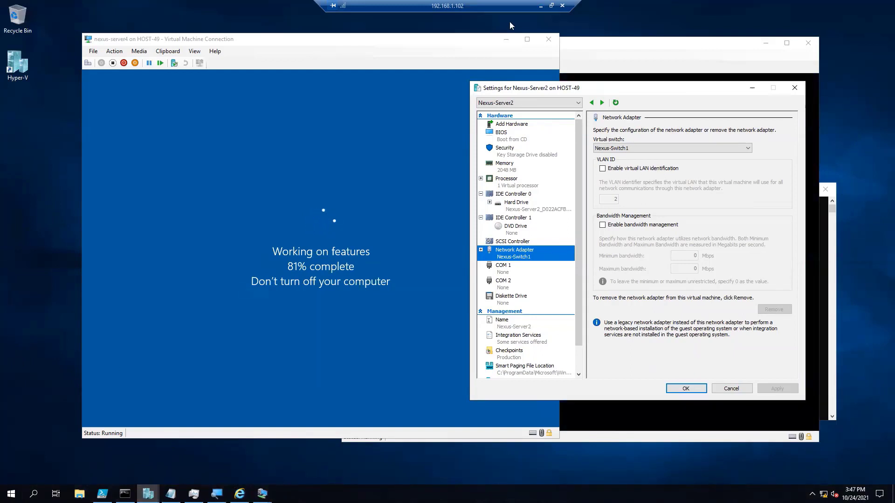
# Minimize the remote session and open the local PC's Windows Features list from Control Panel's Programs section.
pyautogui.click(540, 6)
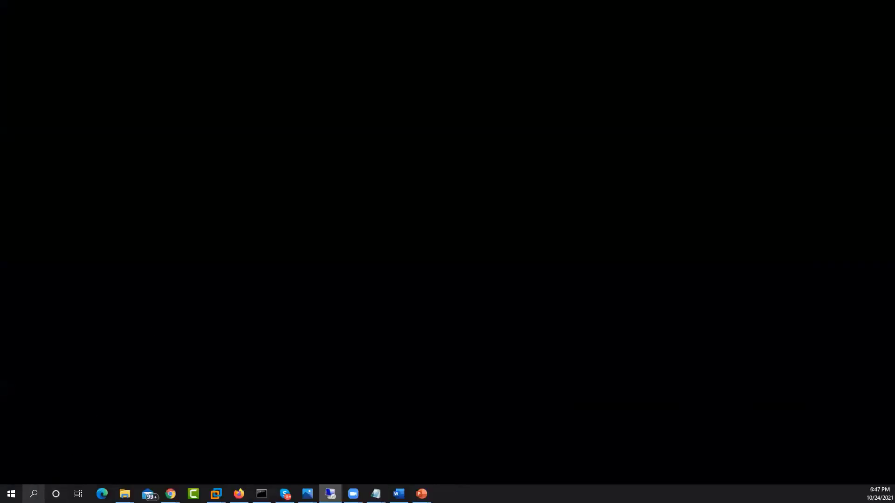
pyautogui.click(33, 493)
pyautogui.write('control')
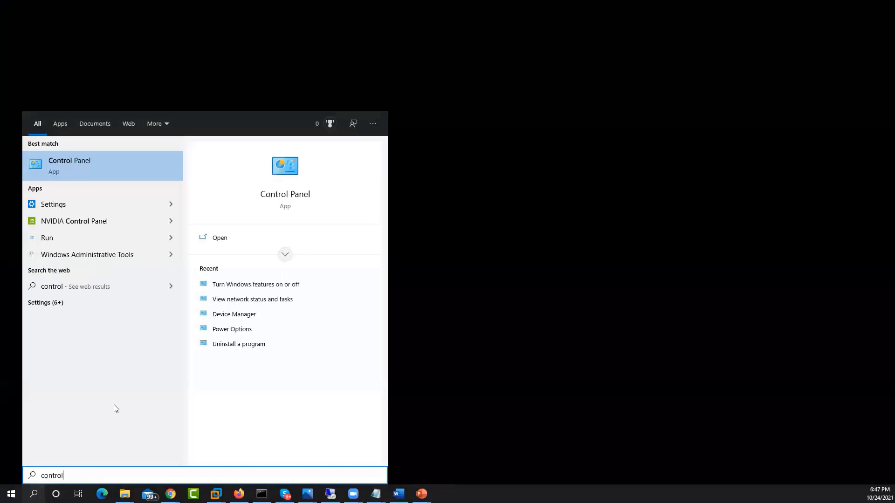
pyautogui.click(92, 167)
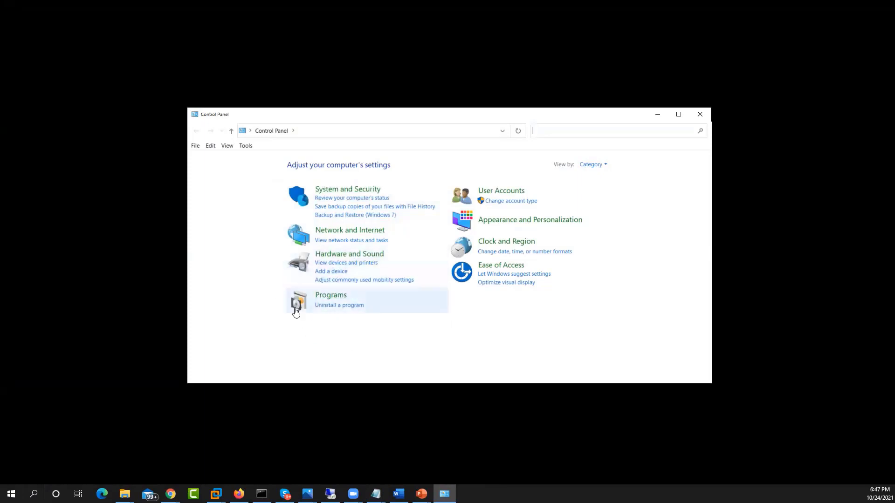
pyautogui.click(338, 295)
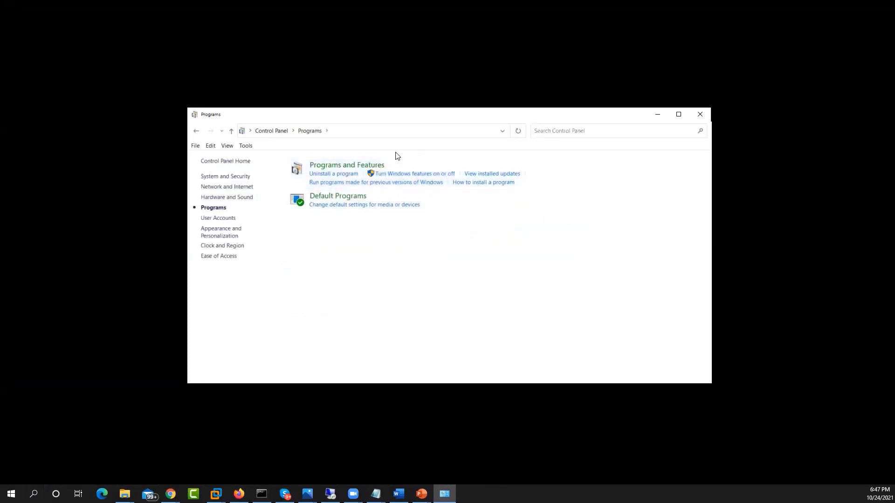
pyautogui.click(406, 173)
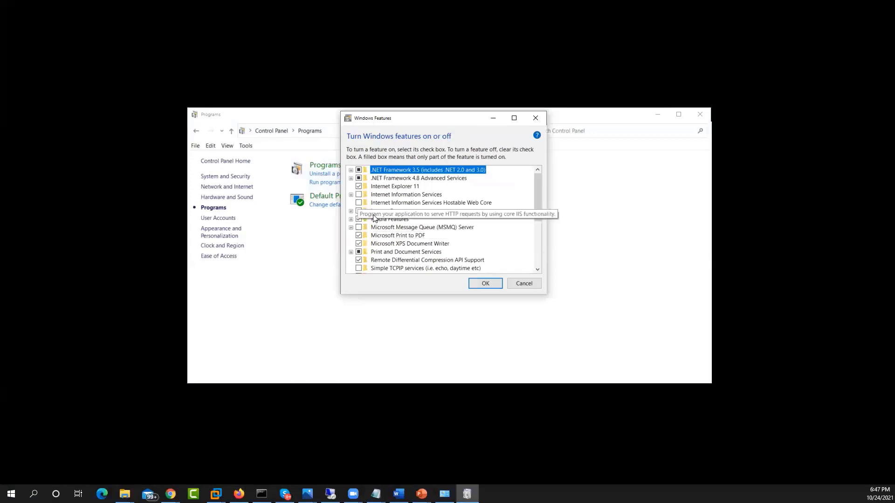
# Try selecting Internet Information Services Hostable Web Core, discard the feature change and return to the remote HOST-49 session.
pyautogui.click(359, 203)
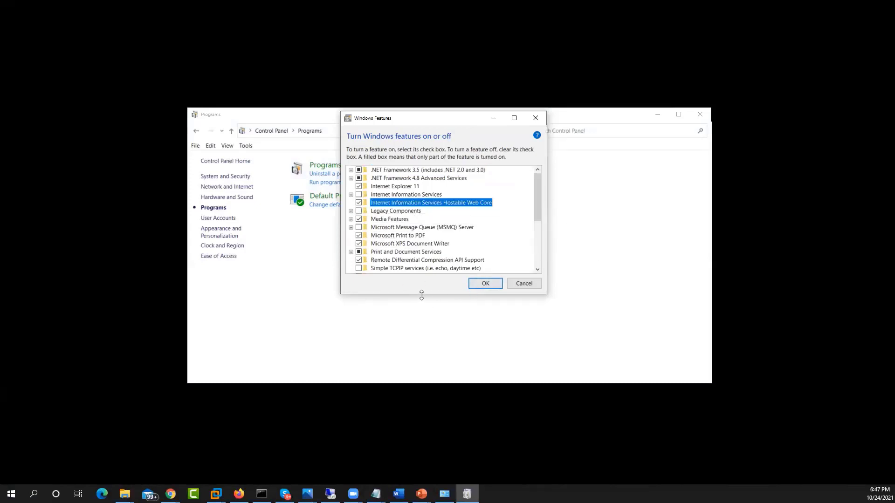
pyautogui.click(519, 284)
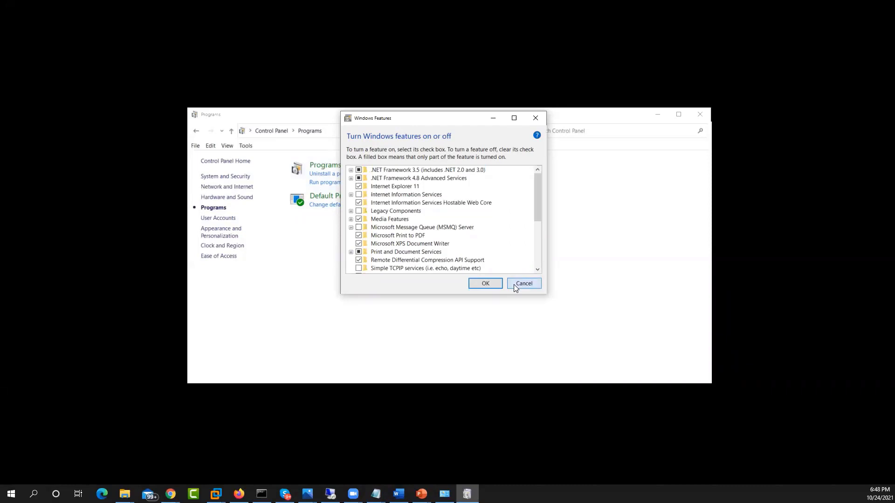
pyautogui.moveTo(330, 493)
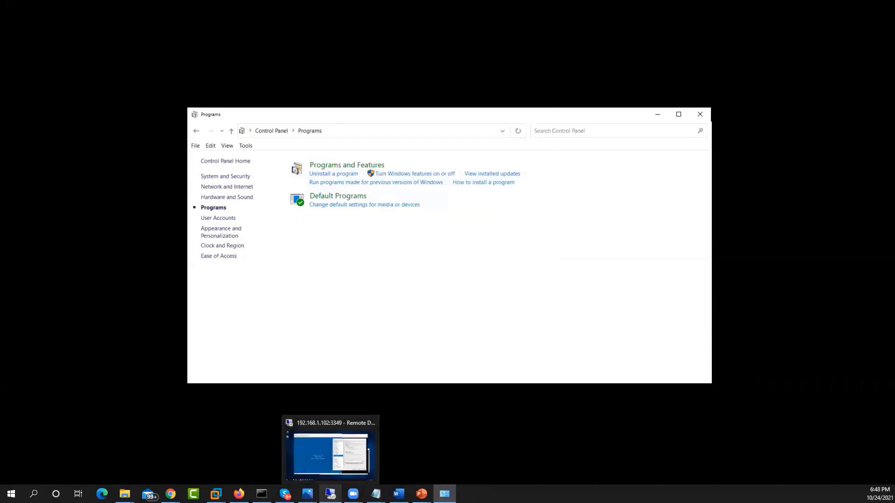
pyautogui.click(315, 459)
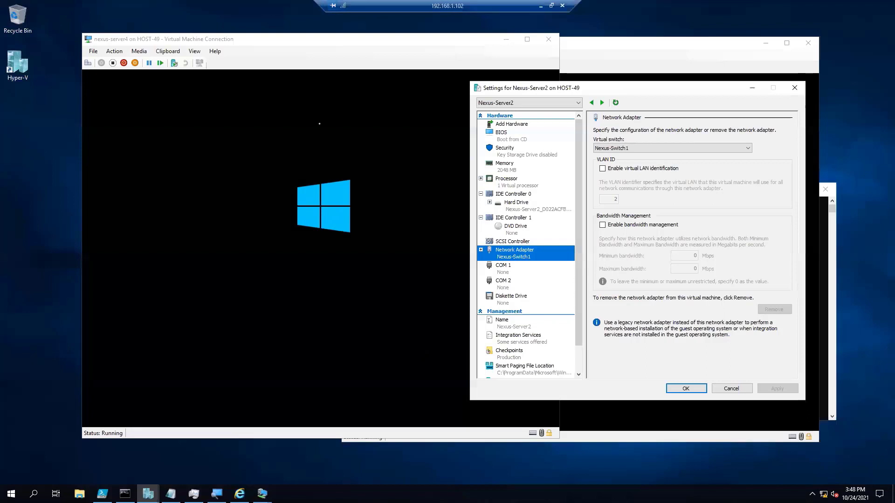
# Launch Hyper-V Manager on HOST-49 with virtmgmt.msc and move its window below the nexus-server4 console's title bar.
pyautogui.click(320, 123)
pyautogui.moveTo(177, 39); pyautogui.dragTo(167, 35)
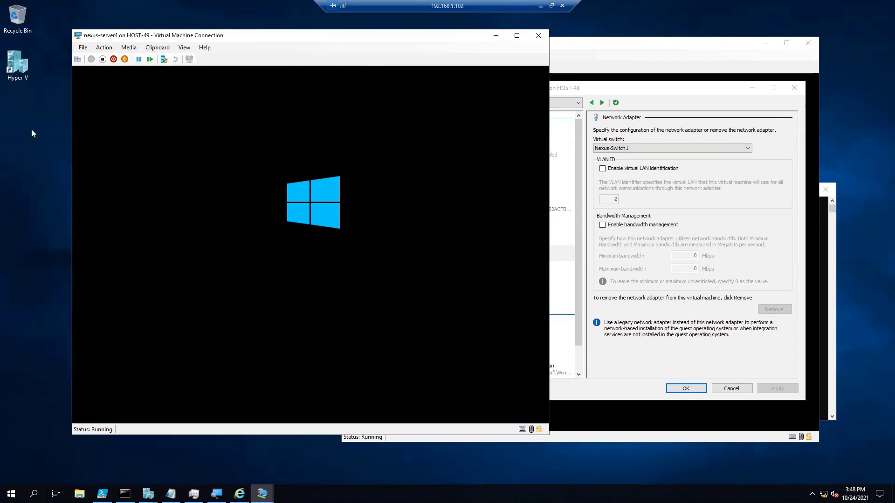
pyautogui.click(35, 495)
pyautogui.write('vi')
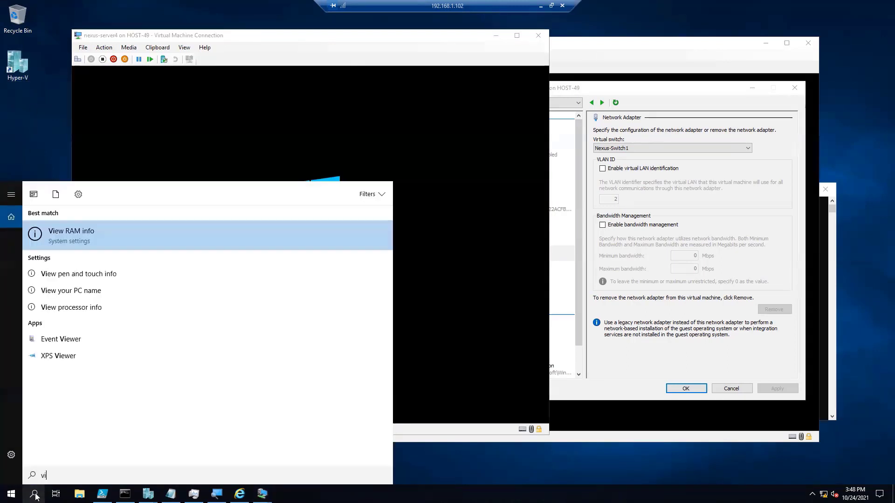
pyautogui.write('rtmgmt.msc')
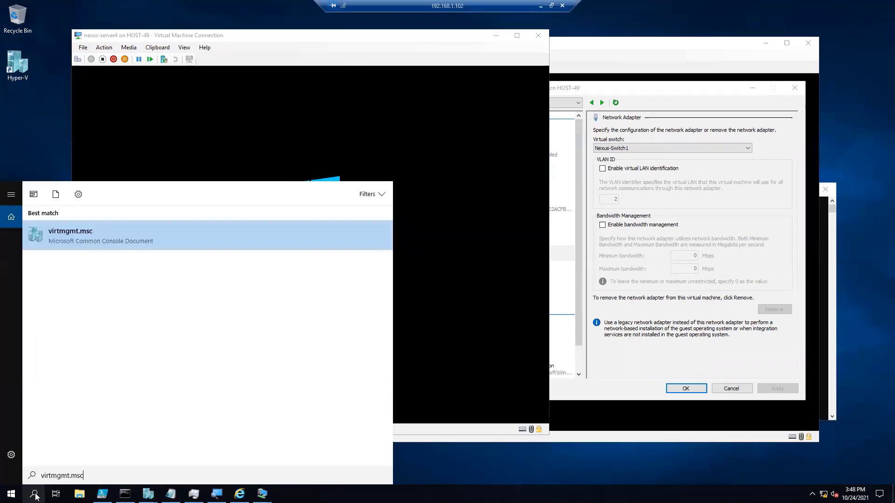
pyautogui.press('Return')
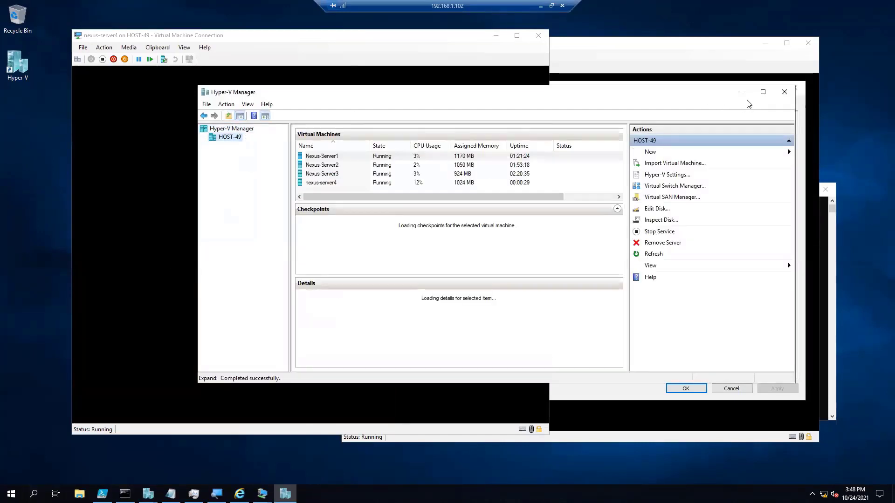
pyautogui.moveTo(694, 94); pyautogui.dragTo(636, 174)
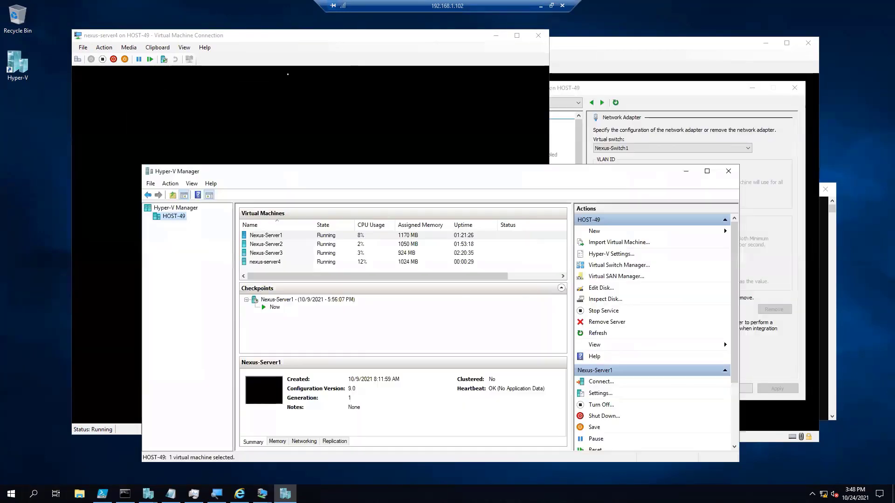
# Bring the nexus-server4 console forward, minimize the Nexus Project Diagram and shift the console aside to watch its restart.
pyautogui.click(262, 37)
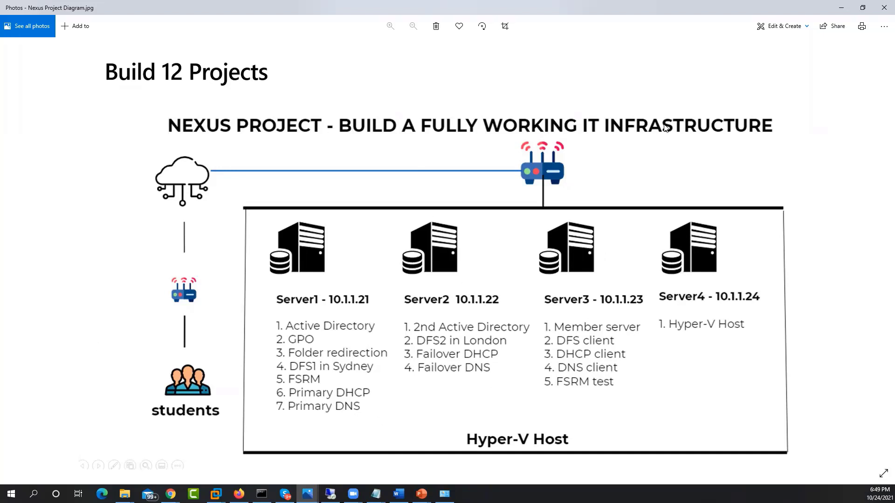
pyautogui.click(841, 8)
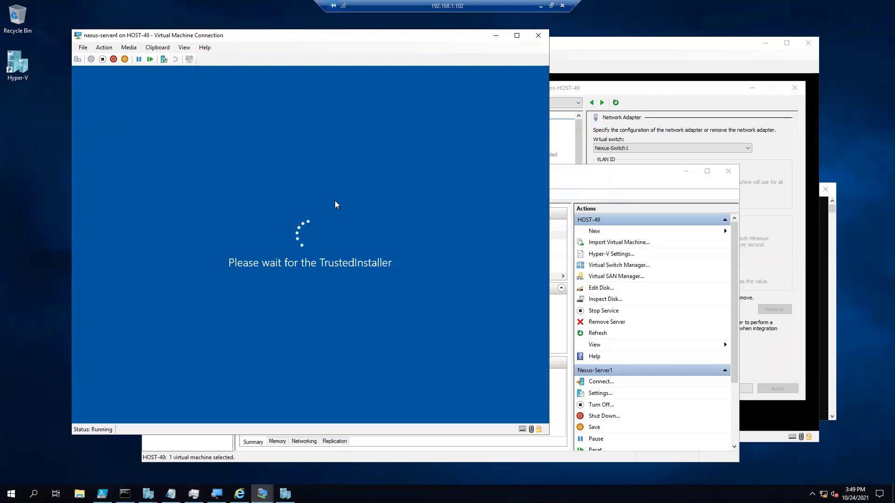
pyautogui.moveTo(354, 35); pyautogui.dragTo(301, 37)
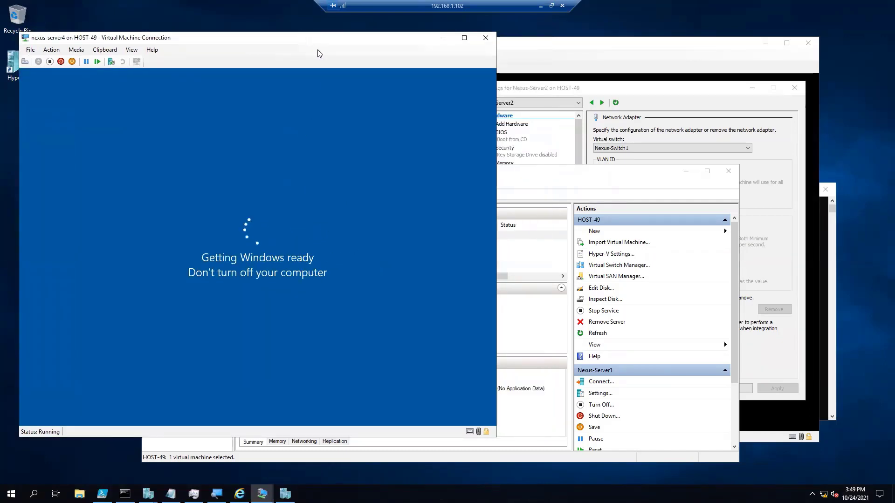
# Bring Hyper-V Manager to the front, minimize the nexus-server4 console and reposition the manager's window.
pyautogui.click(592, 176)
pyautogui.moveTo(592, 175); pyautogui.dragTo(592, 176)
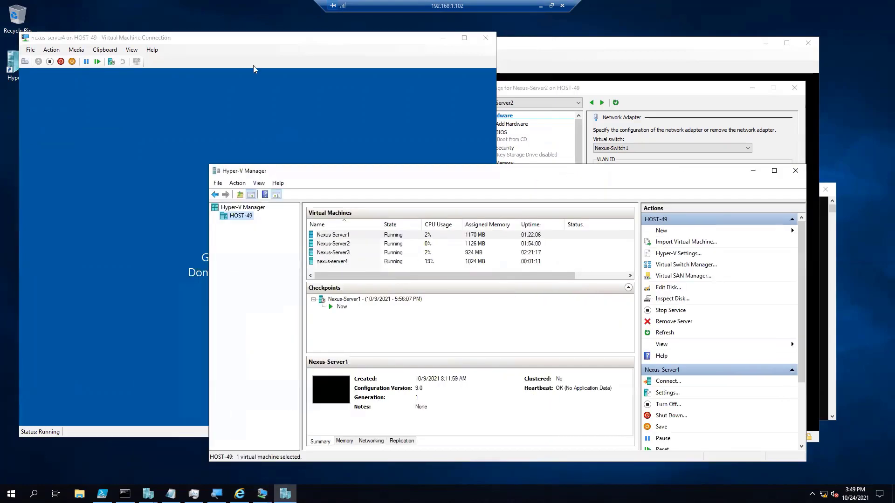
pyautogui.moveTo(337, 174); pyautogui.dragTo(387, 121)
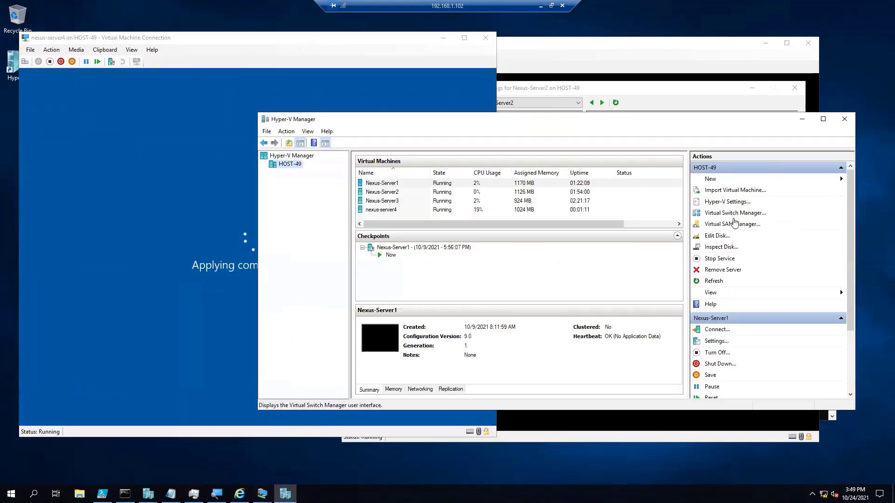
pyautogui.click(444, 38)
pyautogui.moveTo(684, 128); pyautogui.dragTo(555, 87)
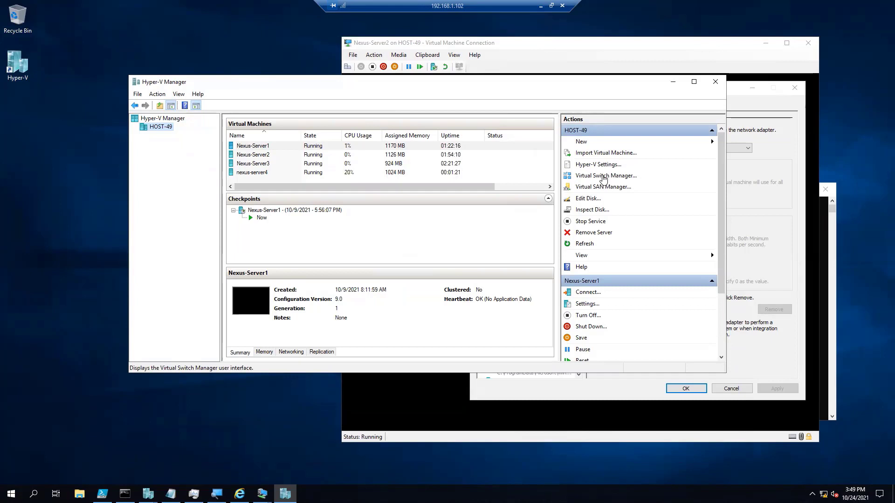
# Open Virtual Switch Manager for HOST-49 and compare the descriptions of the Internal, Private and External switch types.
pyautogui.click(604, 177)
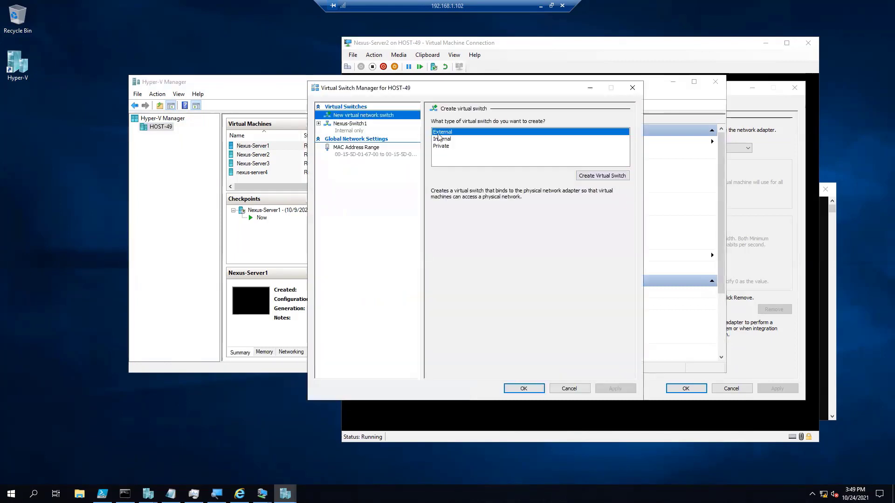
pyautogui.click(439, 139)
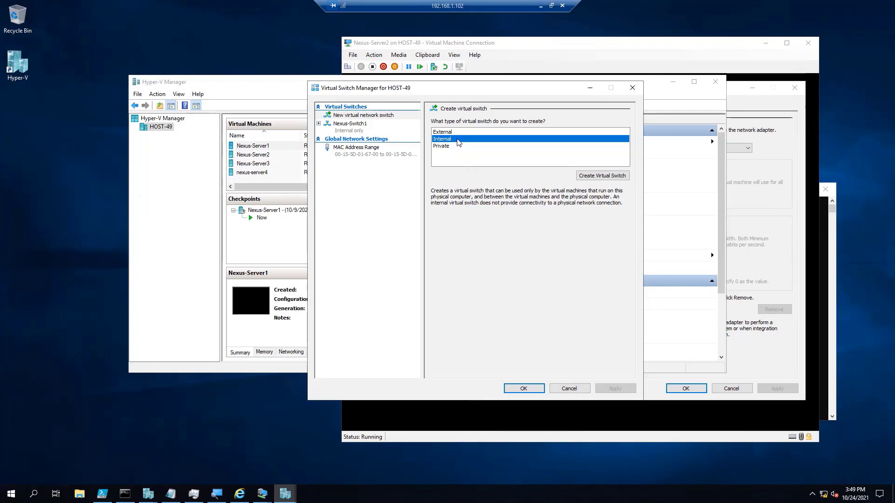
pyautogui.click(440, 147)
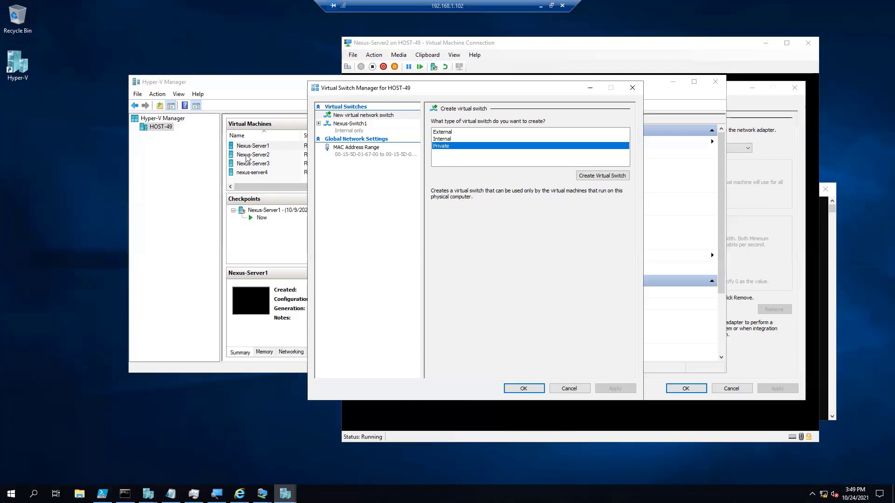
pyautogui.click(441, 133)
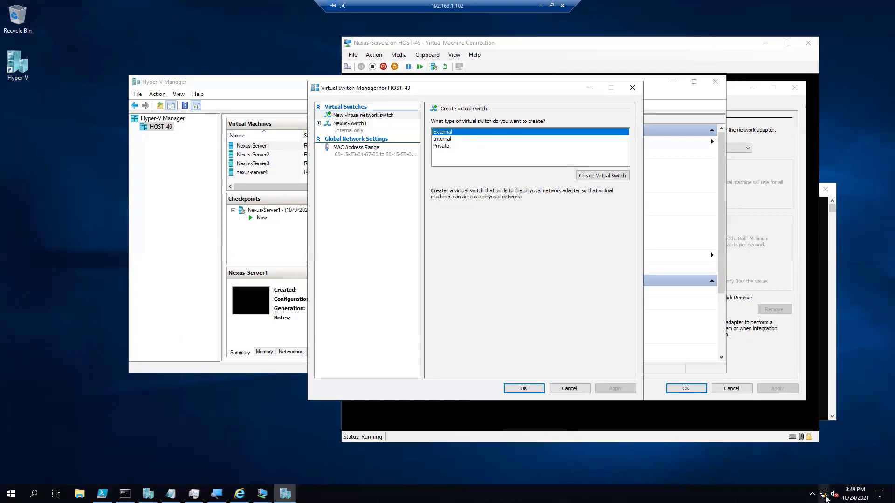
# Open the network settings on HOST-49 and minimize the Settings window.
pyautogui.click(824, 497)
pyautogui.rightClick(824, 497)
pyautogui.click(814, 474)
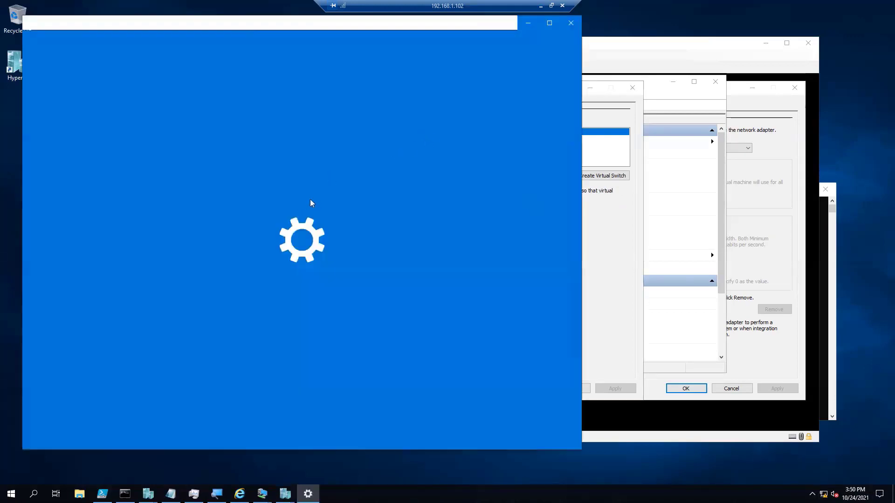
pyautogui.click(528, 22)
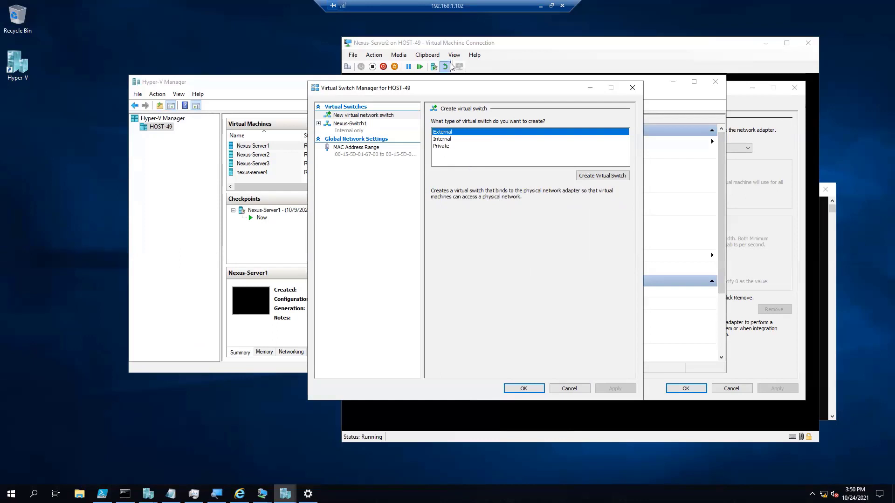
# Bring Nexus-Server2's console forward, unlock its screen and sign in with the NEXUS administrator account password.
pyautogui.click(457, 46)
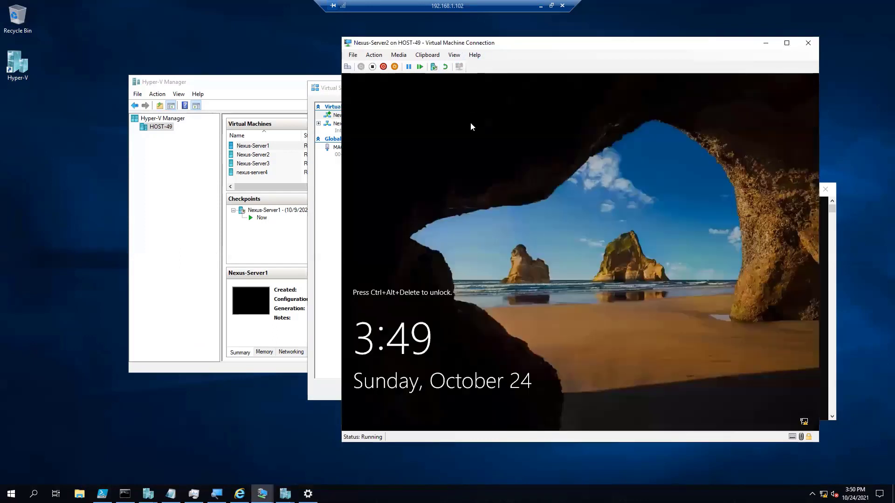
pyautogui.click(373, 54)
pyautogui.click(384, 65)
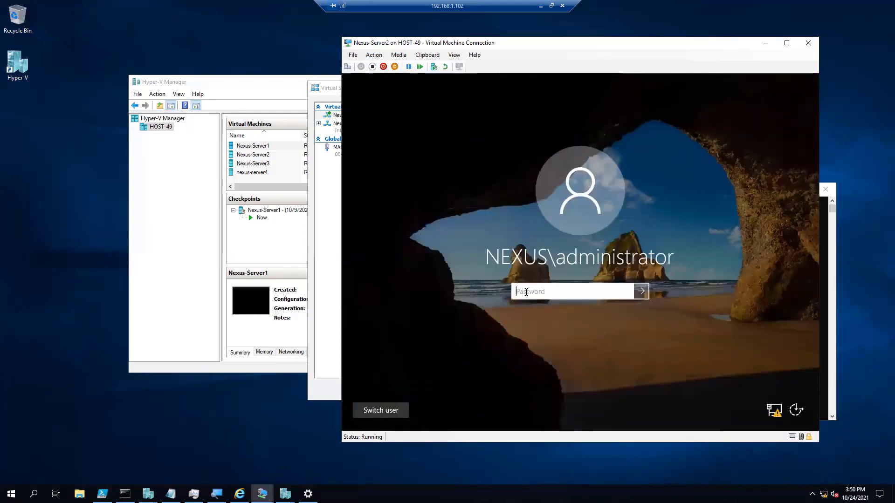
pyautogui.write('••••••••••')
pyautogui.press('Return')
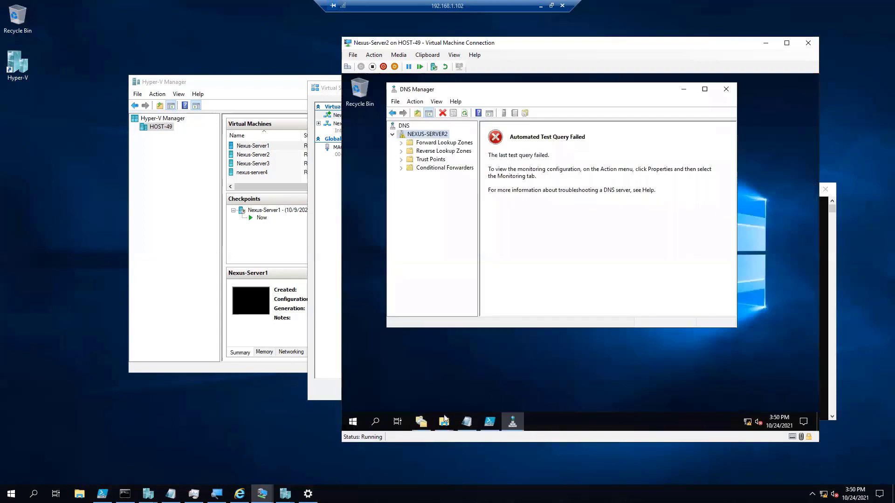
# Open Command Prompt on Nexus-Server2 and test internet connectivity by running ping fb.com.
pyautogui.click(377, 421)
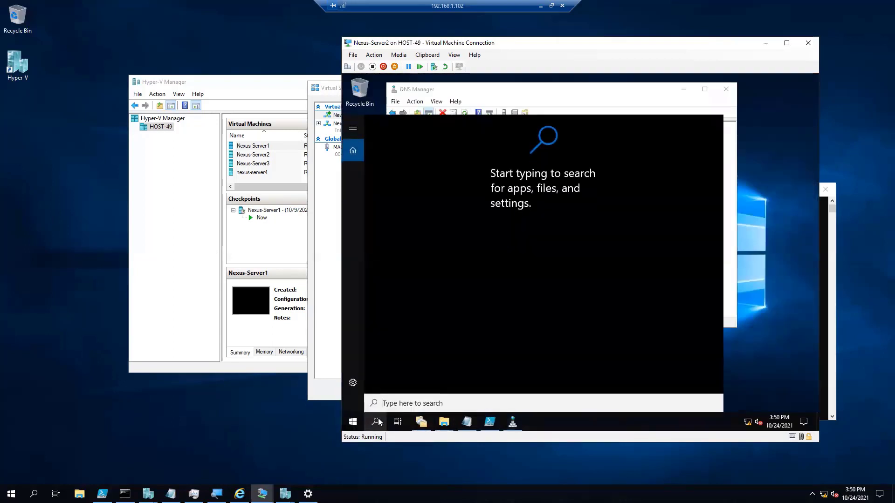
pyautogui.write('cmd')
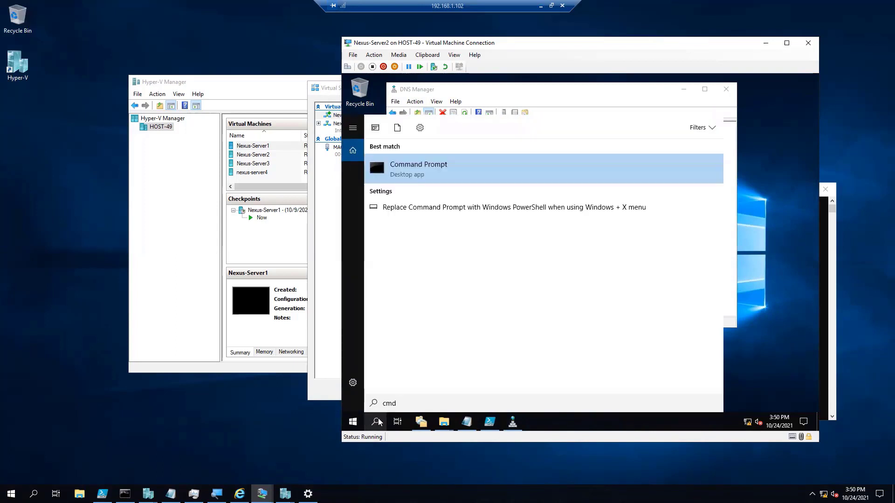
pyautogui.press('Return')
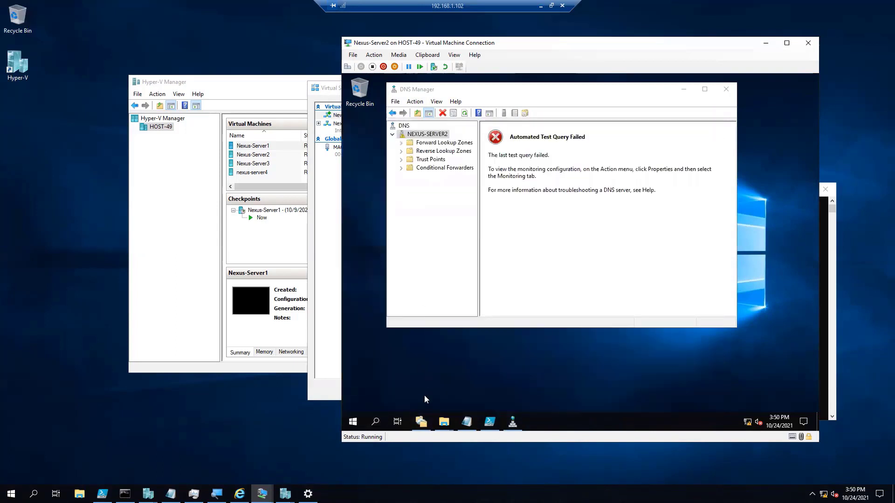
pyautogui.click(449, 253)
pyautogui.write('ping fb.com')
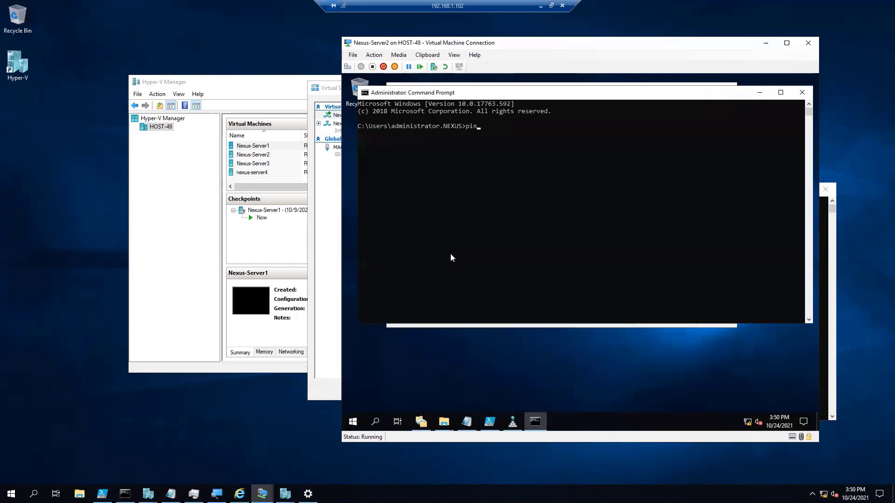
pyautogui.press('Return')
# Move Nexus-Server2's console clear of Virtual Switch Manager and show Nexus-Switch1's properties.
pyautogui.moveTo(725, 41); pyautogui.dragTo(451, 273)
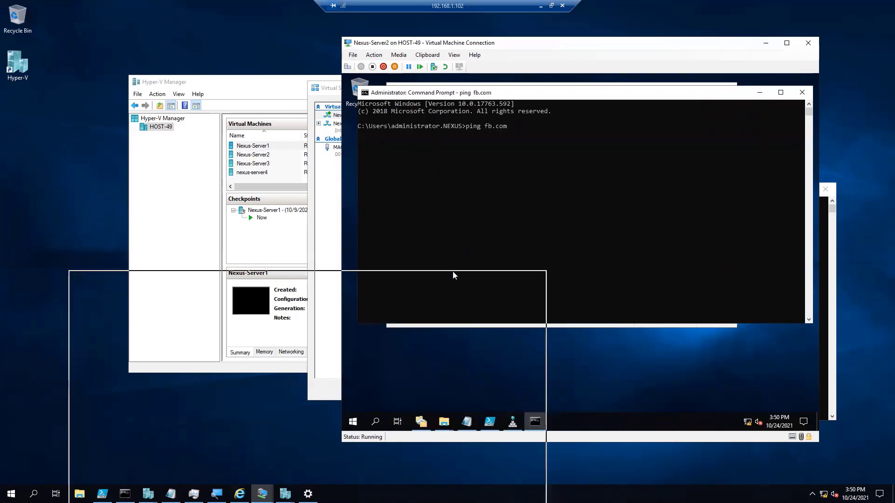
pyautogui.click(357, 134)
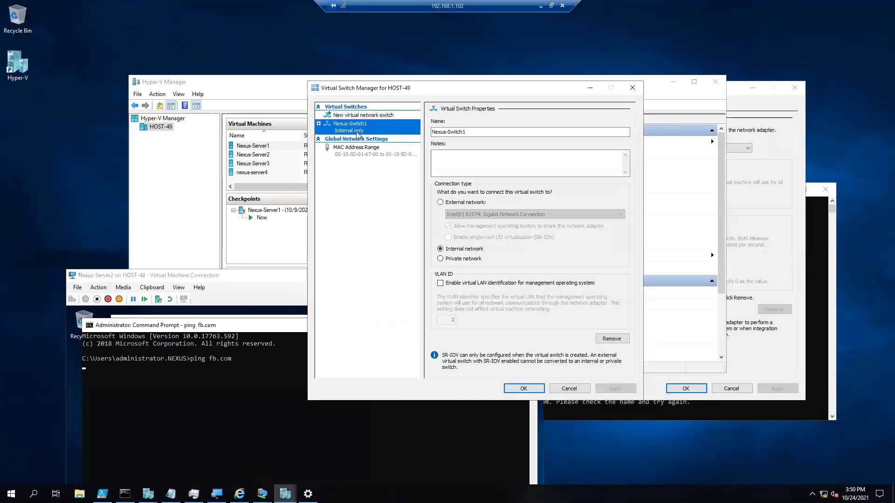
# Close Virtual Switch Manager without changes and bring Hyper-V Manager forward with nexus-server4 selected.
pyautogui.click(569, 388)
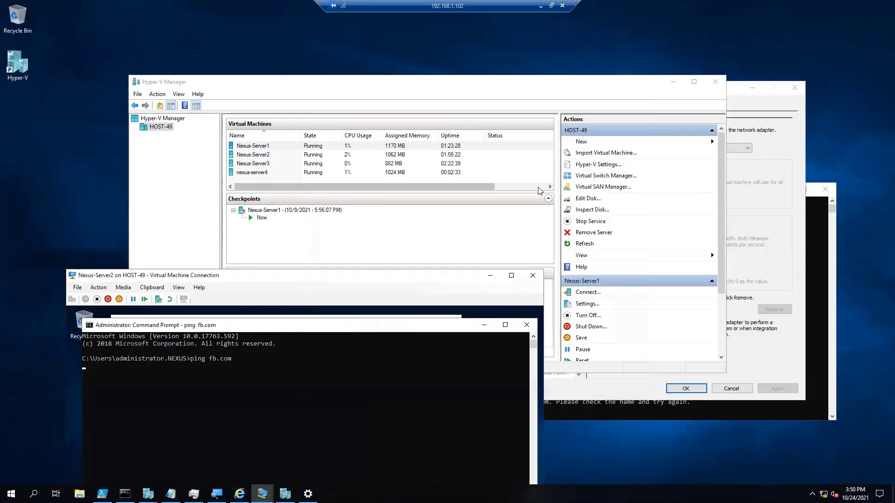
pyautogui.moveTo(419, 326); pyautogui.dragTo(642, 314)
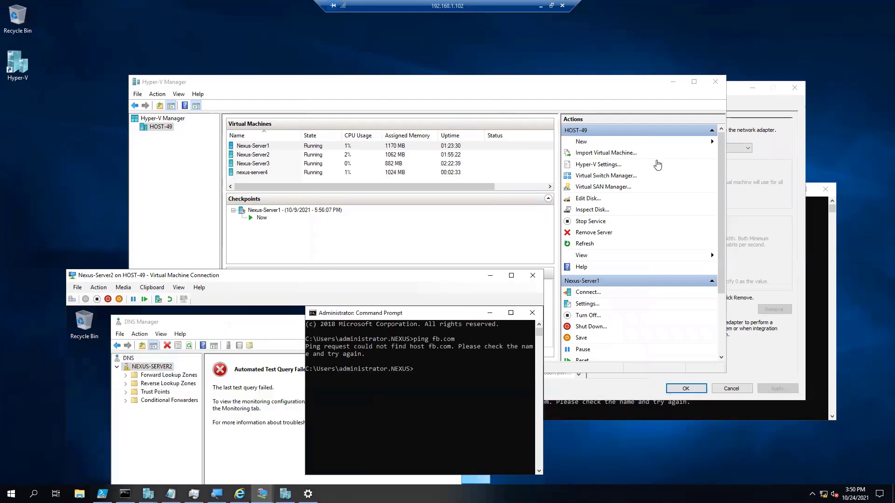
pyautogui.moveTo(523, 85); pyautogui.dragTo(636, 40)
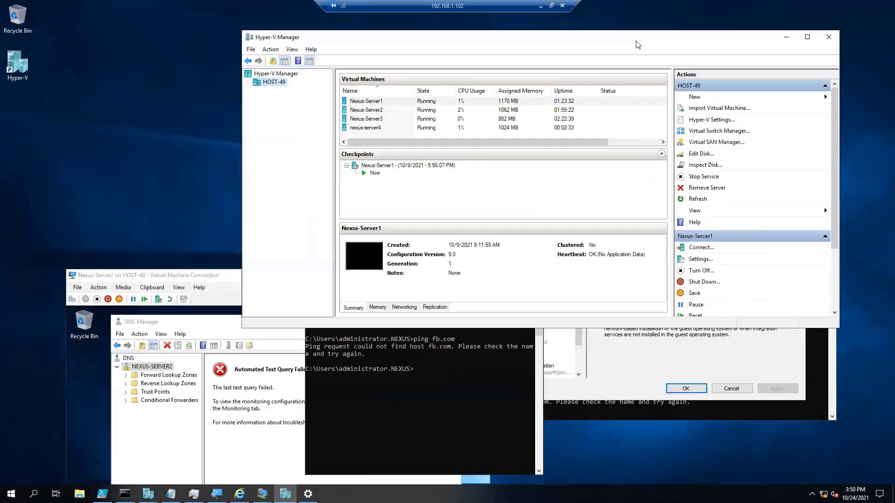
pyautogui.click(377, 129)
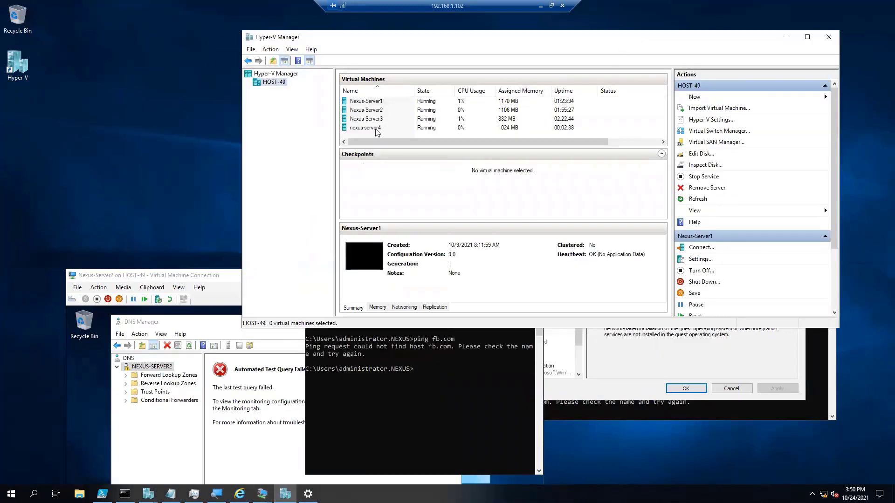
pyautogui.rightClick(377, 130)
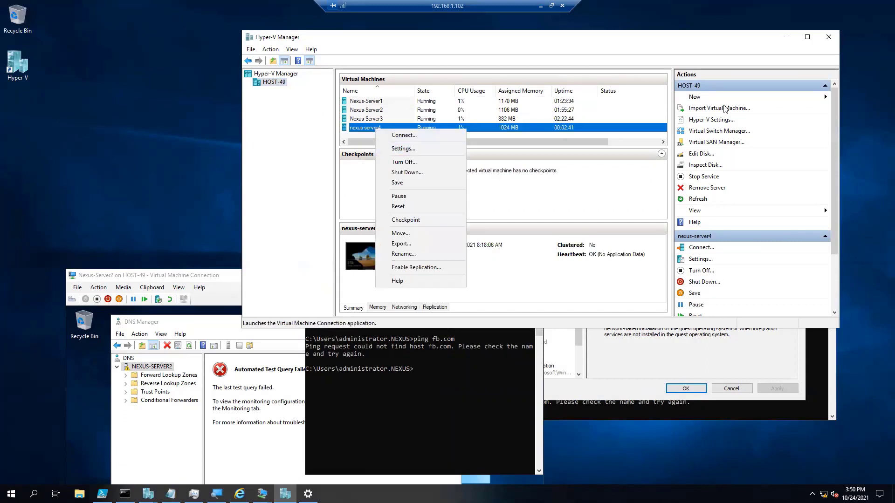
pyautogui.click(705, 45)
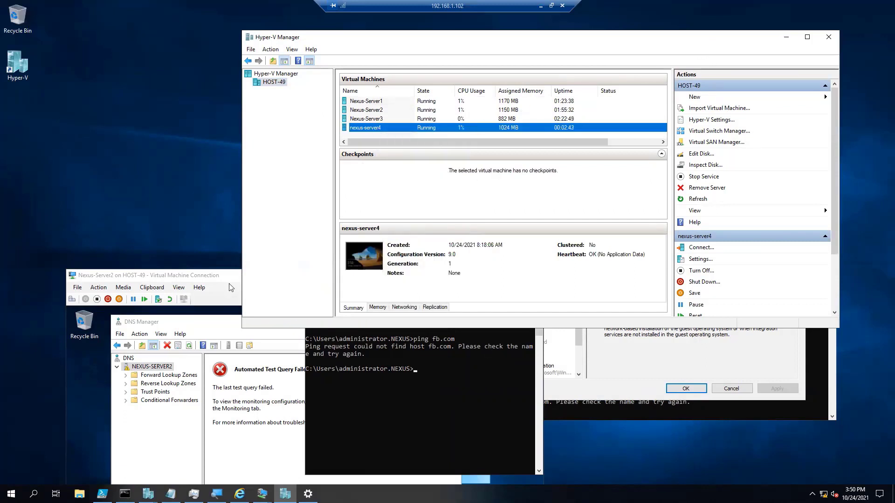
# Minimize Nexus-Server2's console and move Hyper-V Manager clear of the Nexus-Server2 settings window.
pyautogui.moveTo(201, 280); pyautogui.dragTo(193, 109)
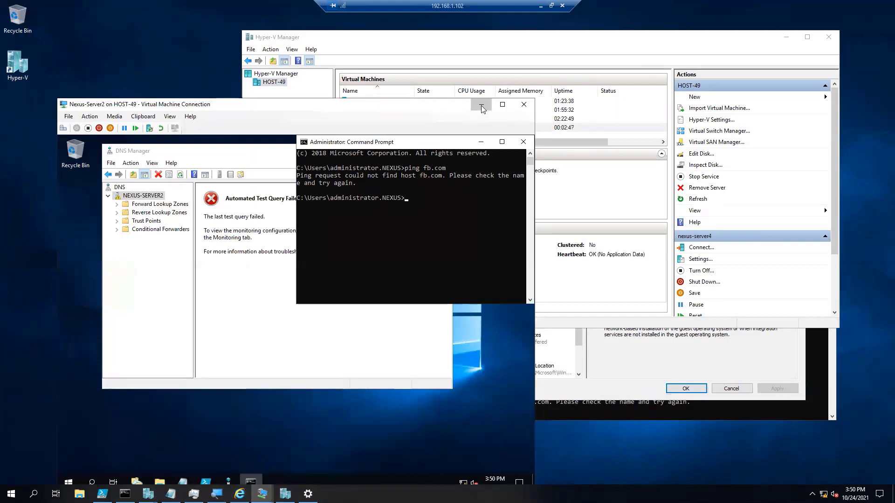
pyautogui.click(264, 496)
pyautogui.click(285, 494)
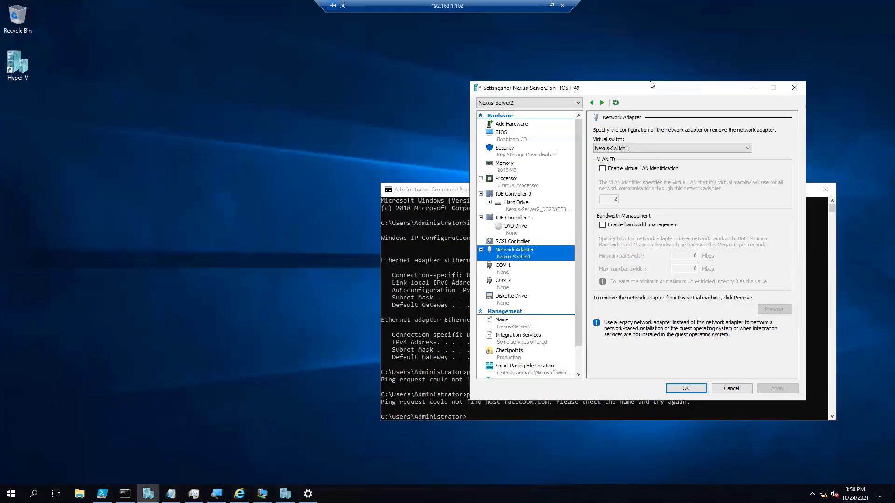
pyautogui.click(285, 494)
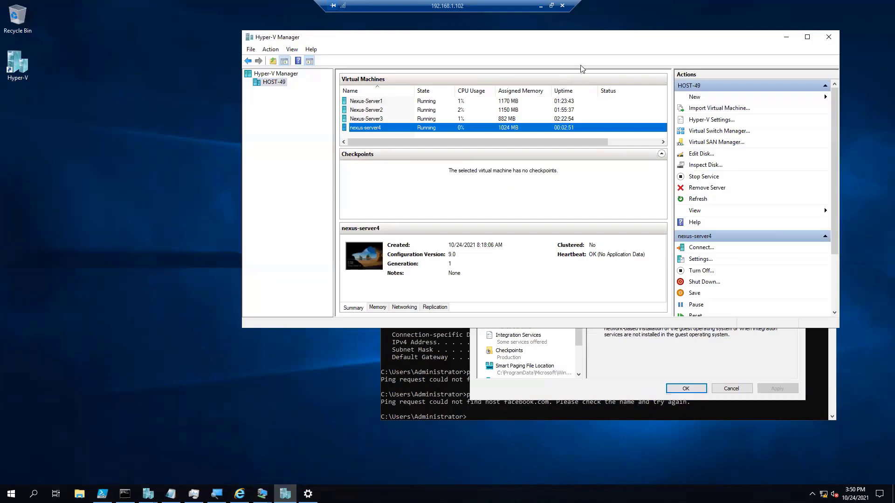
pyautogui.moveTo(588, 41); pyautogui.dragTo(366, 28)
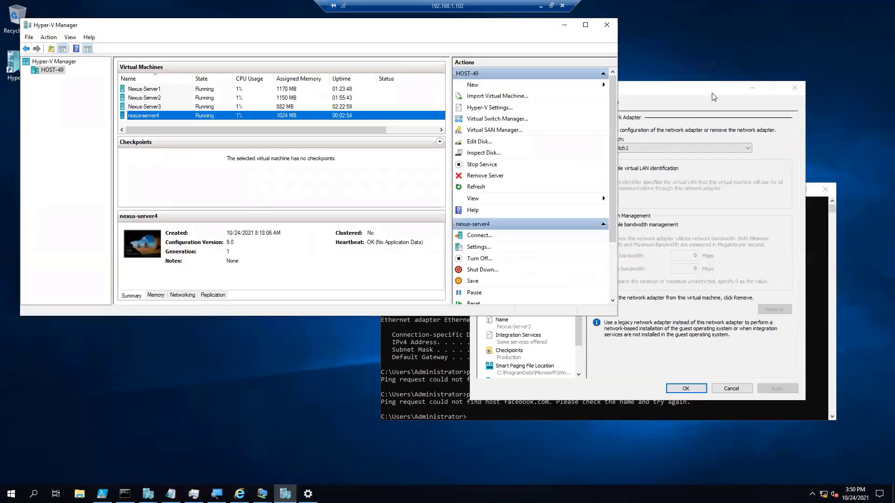
# Cancel the Nexus-Server2 settings and close the Command Prompt on HOST-49.
pyautogui.click(731, 388)
pyautogui.click(823, 193)
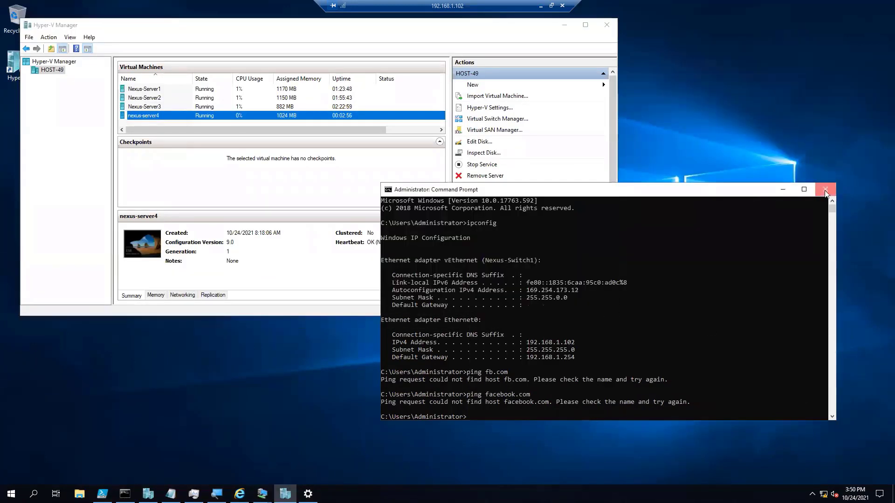
pyautogui.click(825, 193)
# Bring nexus-server4's console forward, unlock its screen and sign in with the Administrator account password.
pyautogui.moveTo(239, 494)
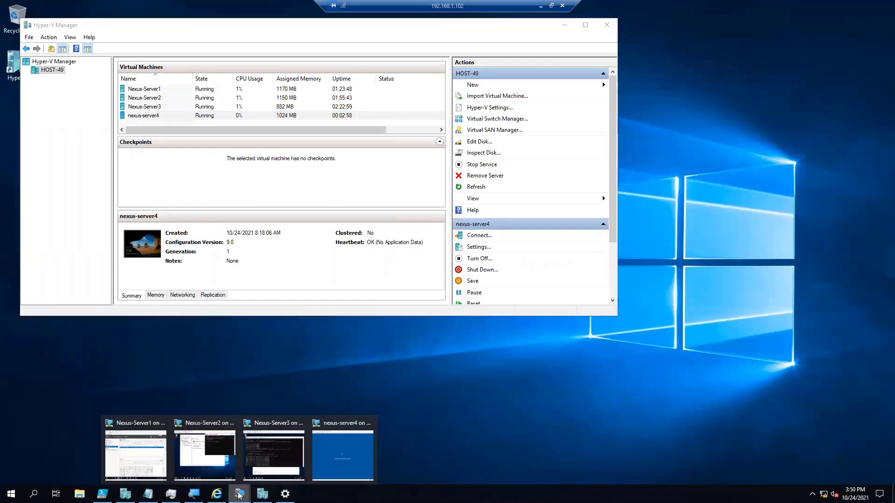
pyautogui.click(343, 452)
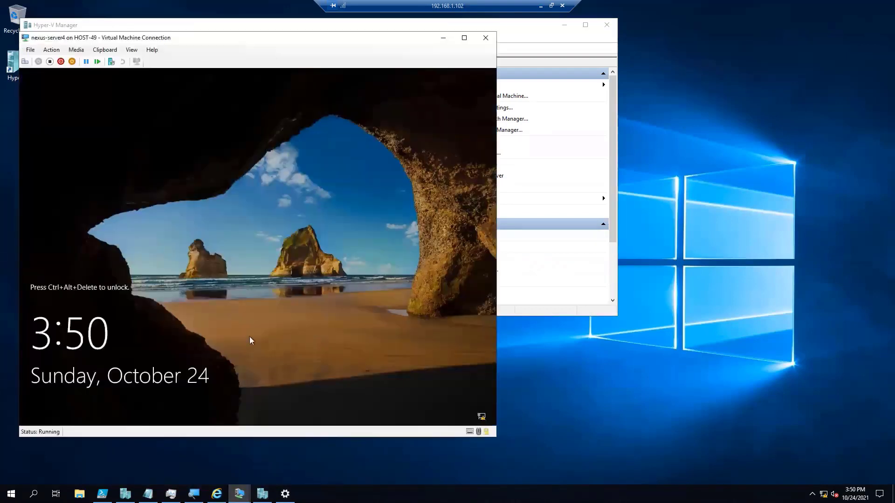
pyautogui.moveTo(190, 38); pyautogui.dragTo(227, 42)
pyautogui.click(89, 52)
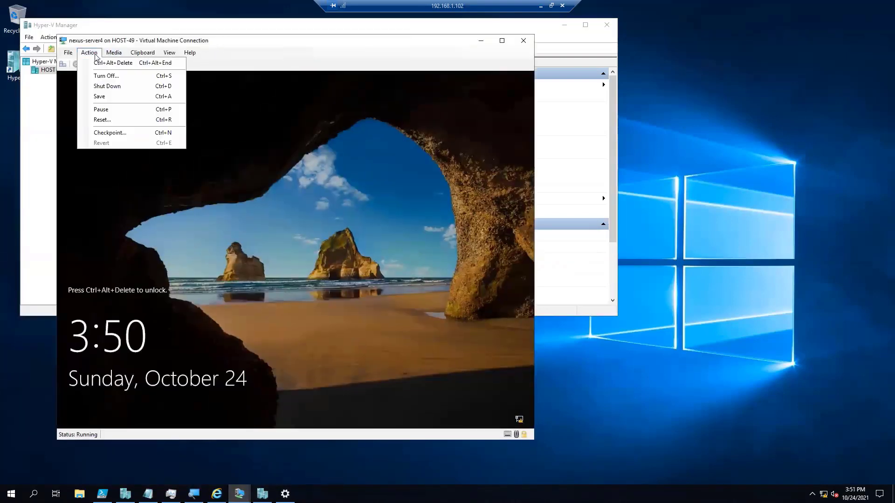
pyautogui.click(98, 64)
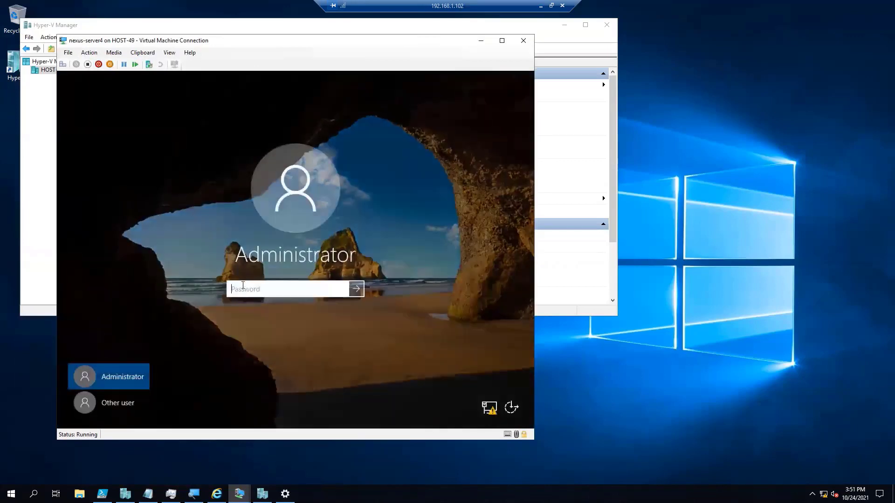
pyautogui.write('P')
pyautogui.press('Return')
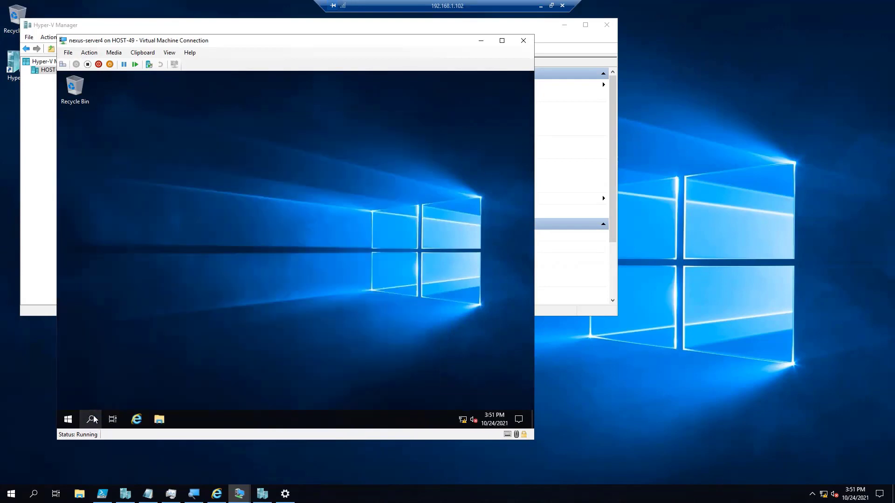
# Search for cmd on nexus-server4 and open Command Prompt, moving the console window off Hyper-V Manager.
pyautogui.click(91, 420)
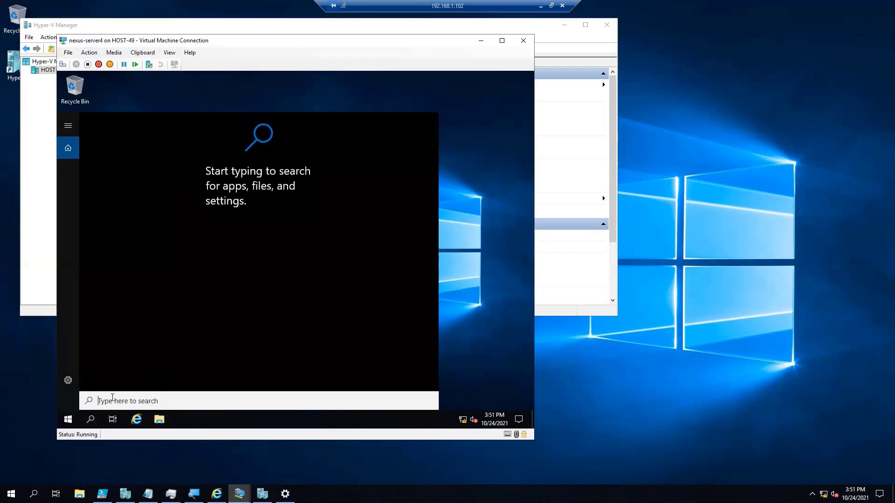
pyautogui.write('cmd')
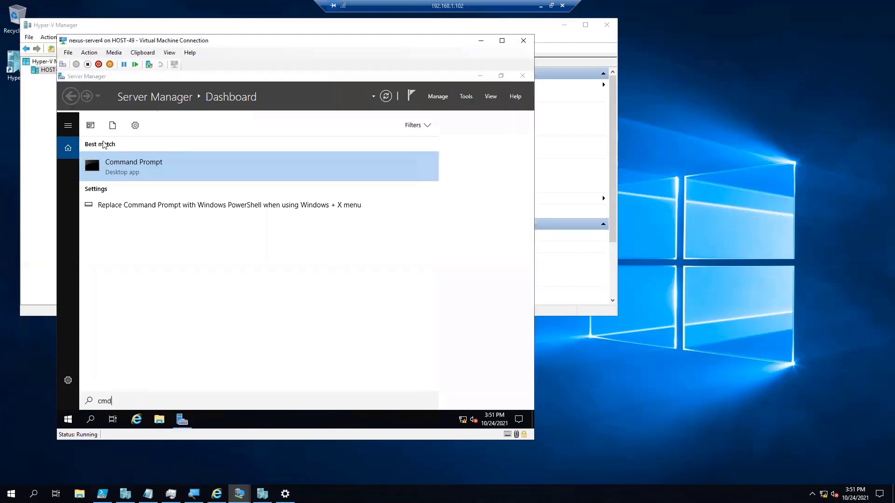
pyautogui.moveTo(345, 44); pyautogui.dragTo(488, 52)
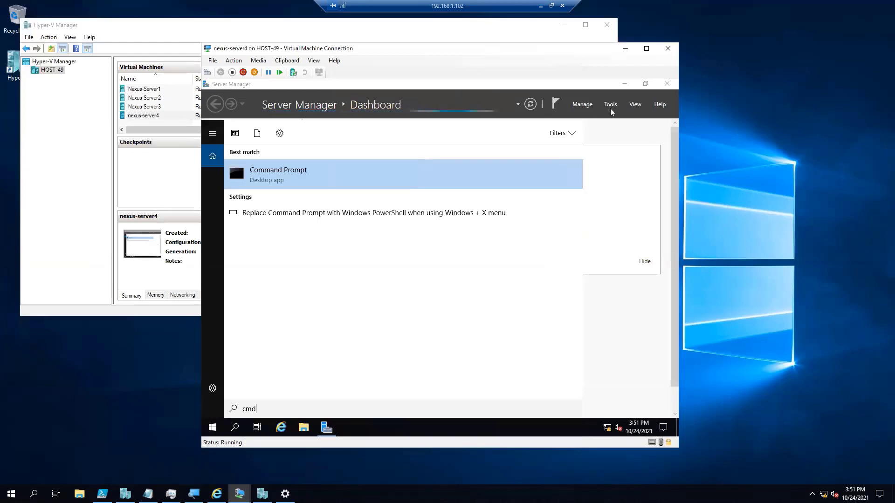
pyautogui.click(309, 178)
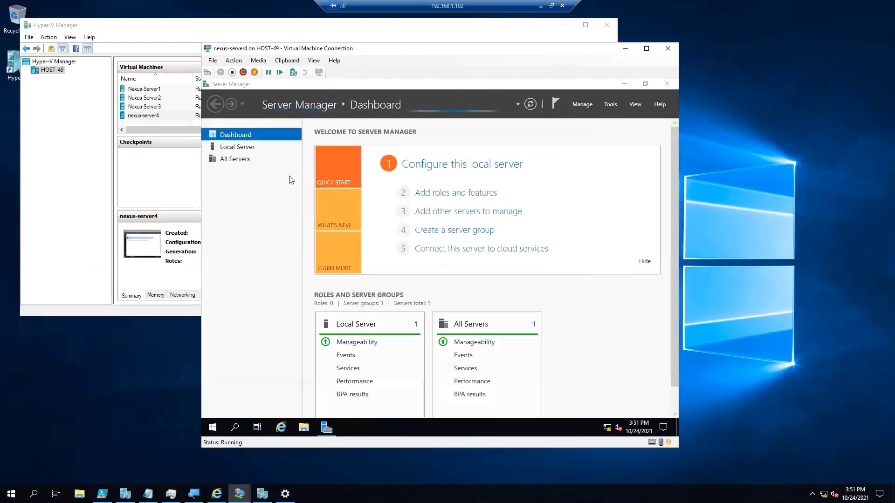
pyautogui.click(483, 184)
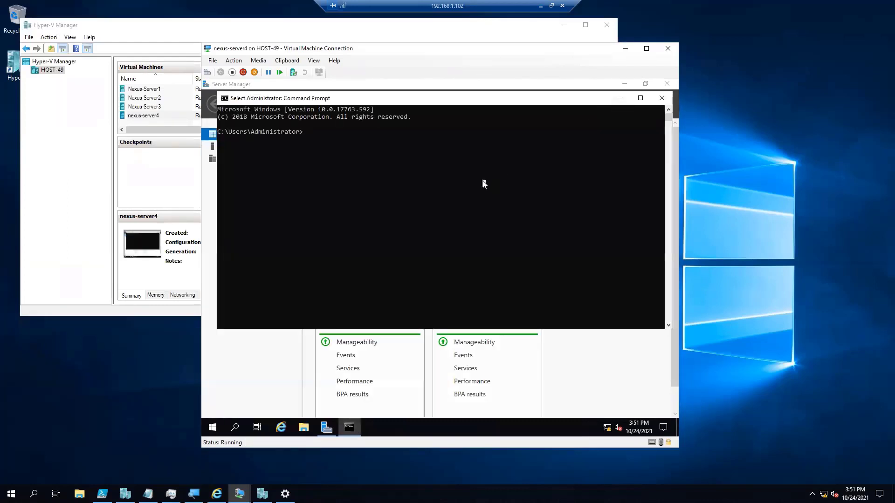
# Test nexus-server4's internet connectivity by running ping fb.com, and interrupt the command.
pyautogui.press('Return')
pyautogui.press('Return')
pyautogui.write('ping')
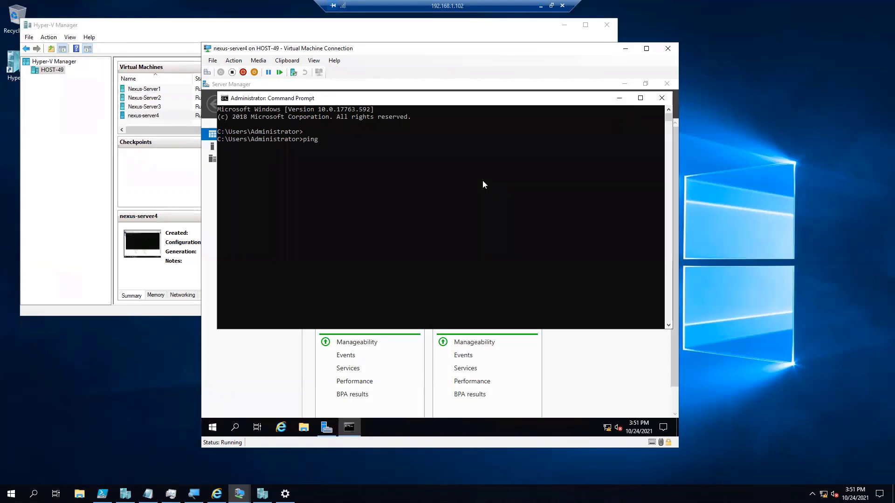
pyautogui.write(' fb.com')
pyautogui.press('Return')
pyautogui.hotkey('ctrl', 'c')
pyautogui.press('Return')
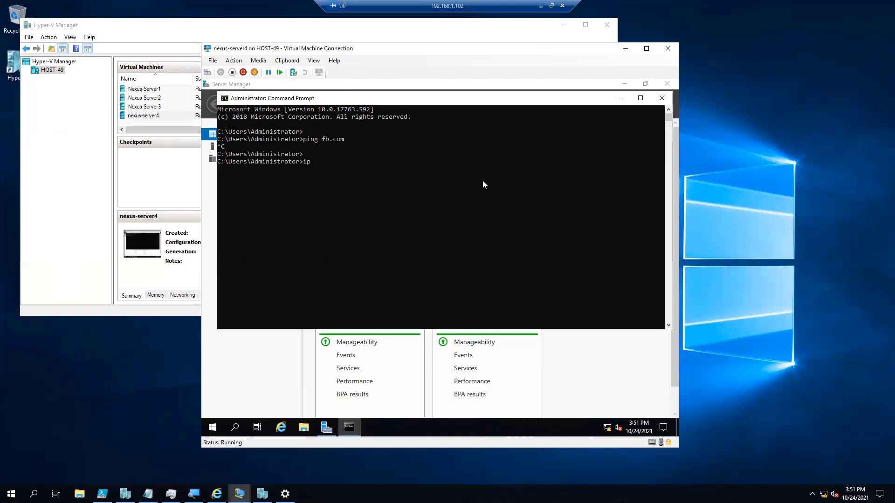
# Display nexus-server4's IP configuration with ipconfig and minimize the Command Prompt.
pyautogui.write('ipconfig')
pyautogui.press('Return')
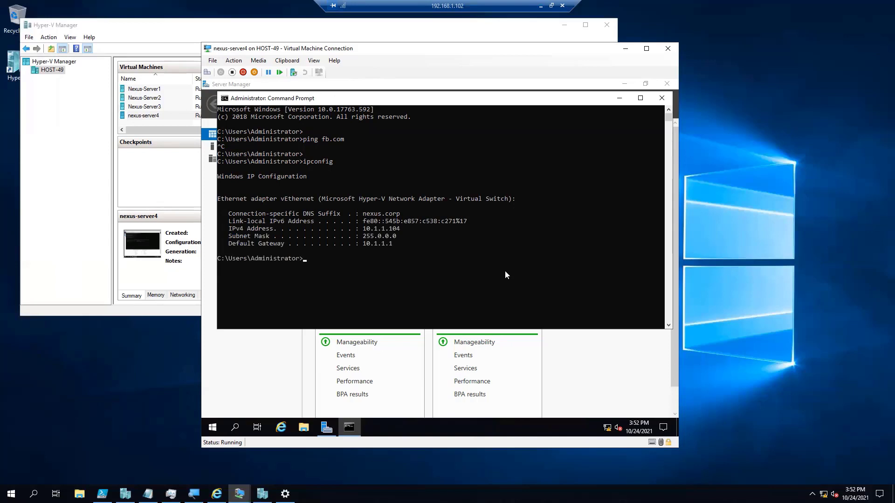
pyautogui.click(620, 99)
# Create a new external virtual switch on HOST-49 using the Intel(R) 82574L adapter and start replacing its name, beginning with E.
pyautogui.click(256, 30)
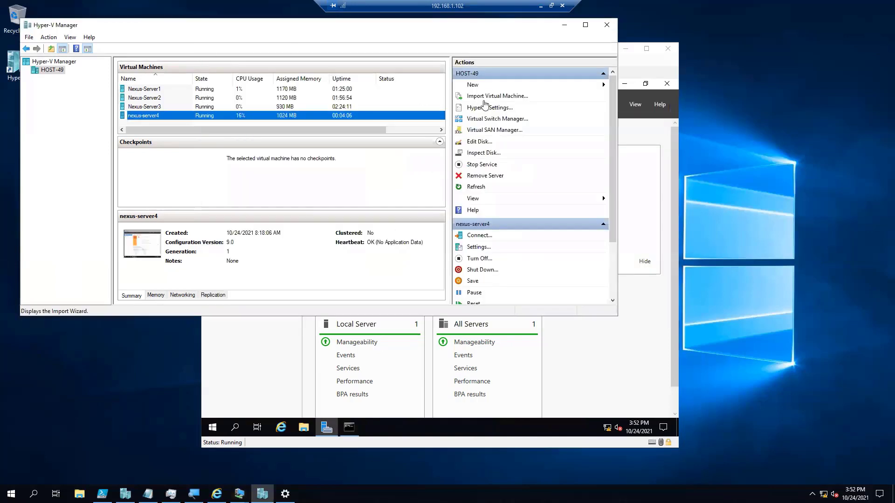
pyautogui.click(485, 119)
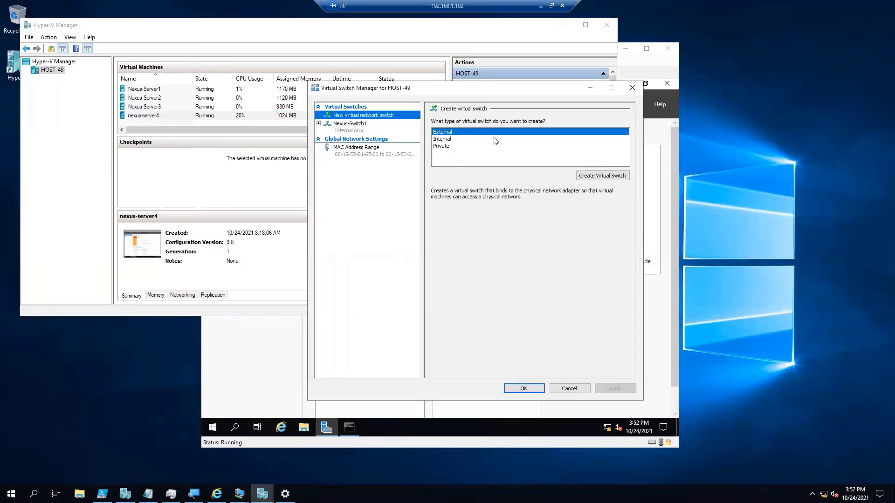
pyautogui.click(592, 177)
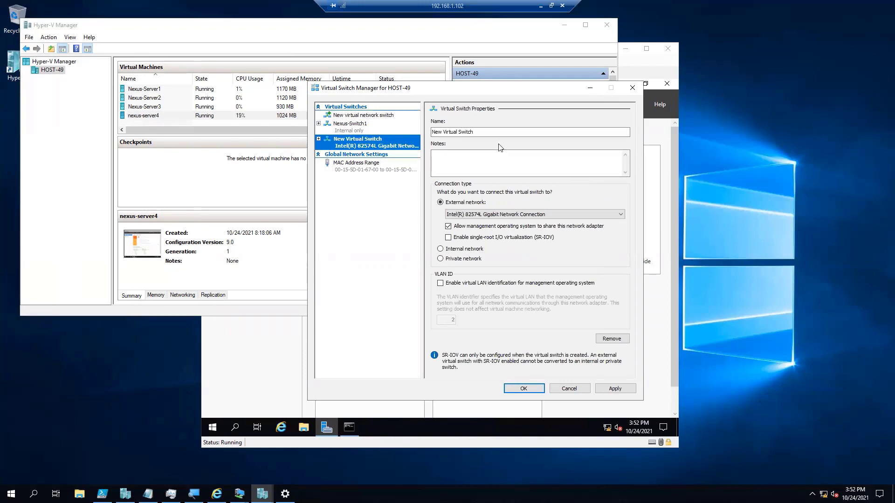
pyautogui.moveTo(496, 134); pyautogui.dragTo(404, 133)
pyautogui.write('E')
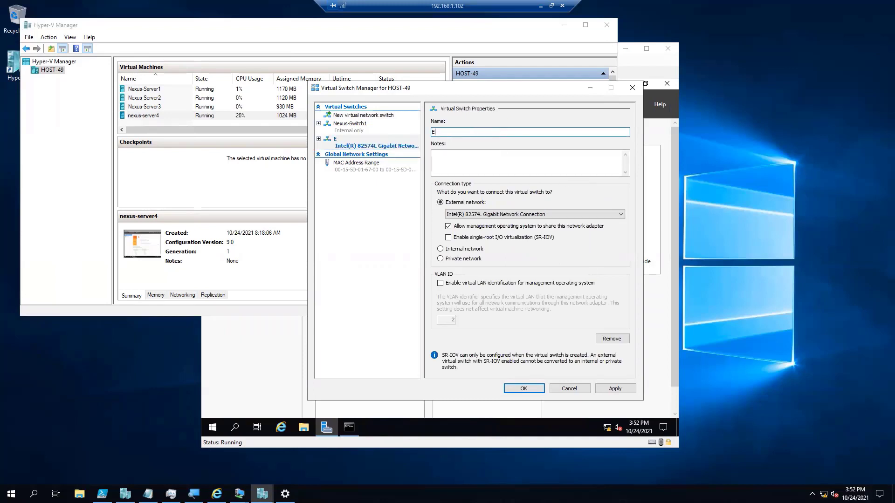